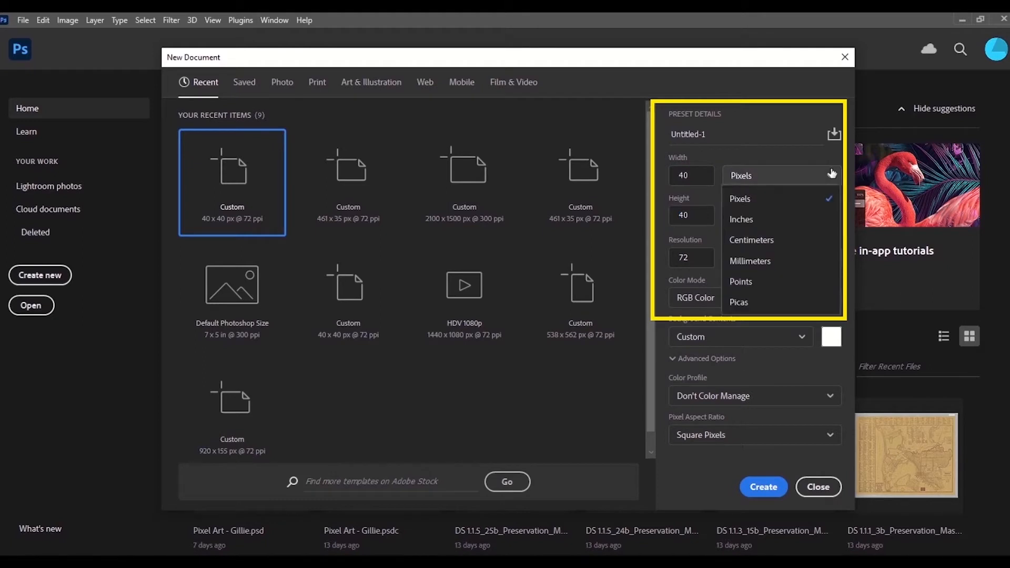
- Create a 40 × 40 pixel document named Pixel Character at 72 pixels/inch with a square pixel aspect ratio
{"action": "left_click", "coordinate": [784, 205]}
{"action": "left_click_drag", "start_coordinate": [735, 135], "coordinate": [663, 138]}
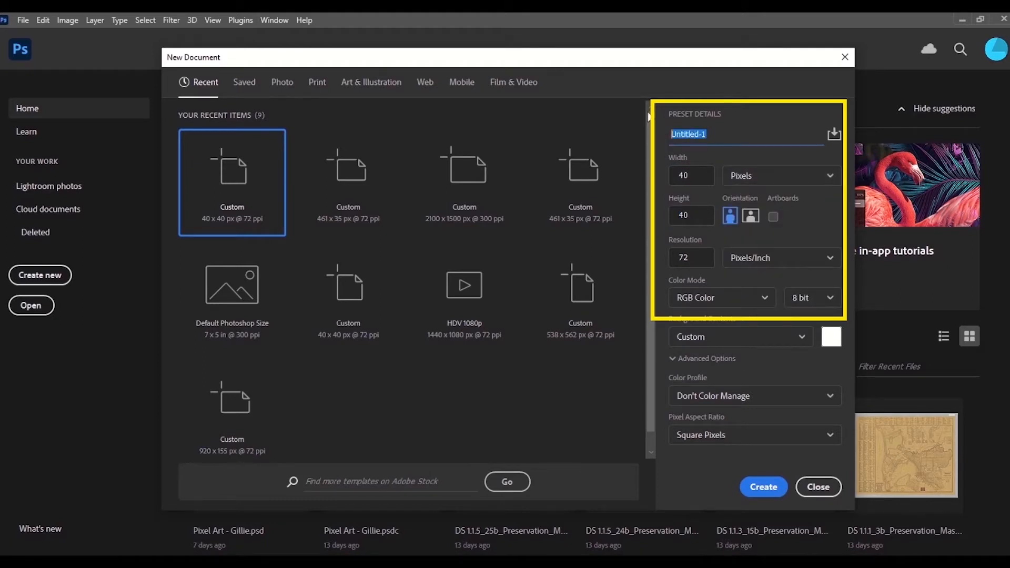
{"action": "type", "text": "Pixel Character"}
{"action": "left_click", "coordinate": [708, 259]}
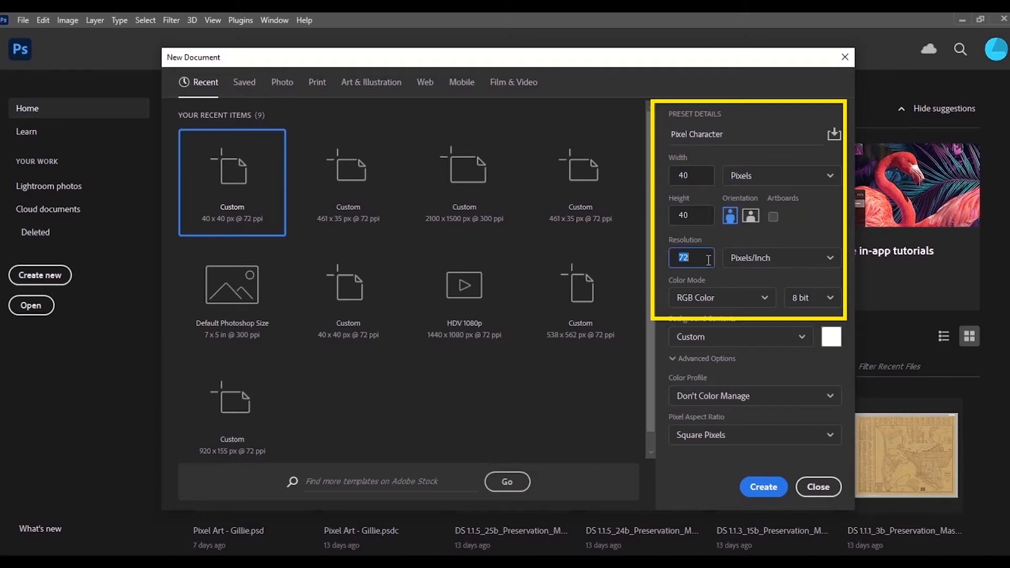
{"action": "left_click", "coordinate": [758, 265]}
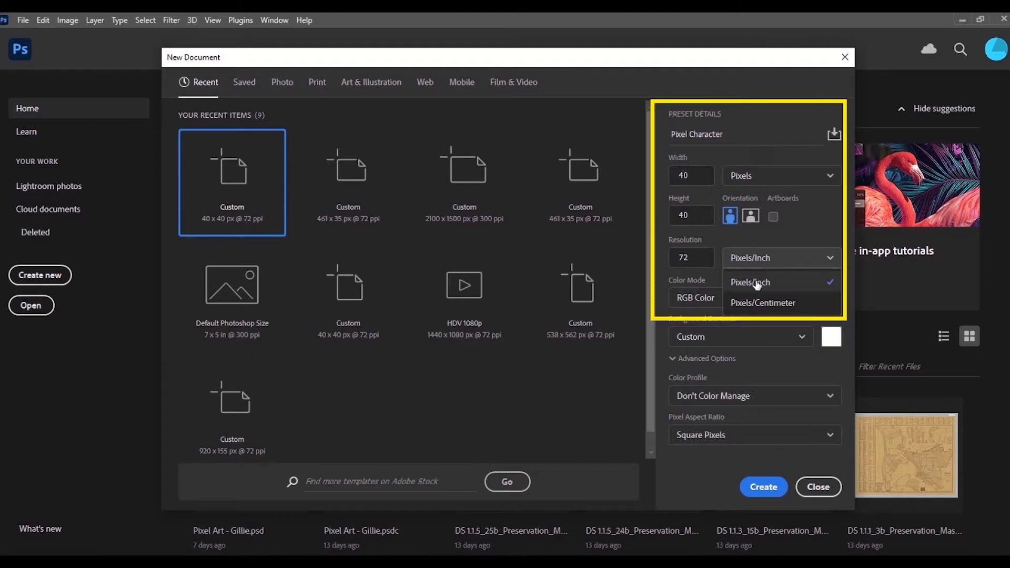
{"action": "left_click", "coordinate": [756, 284]}
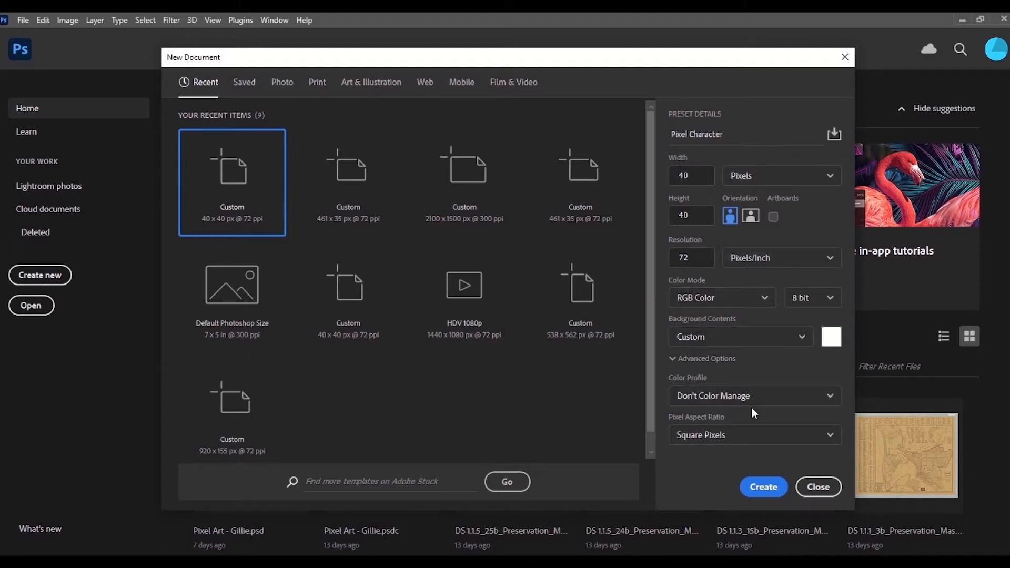
{"action": "left_click", "coordinate": [766, 436]}
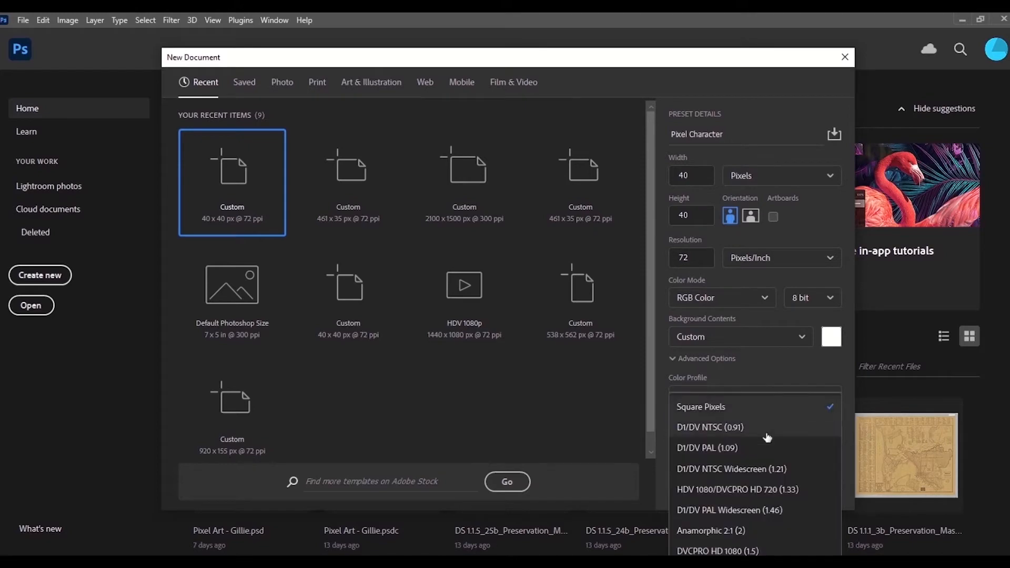
{"action": "left_click", "coordinate": [761, 412]}
{"action": "left_click", "coordinate": [762, 482]}
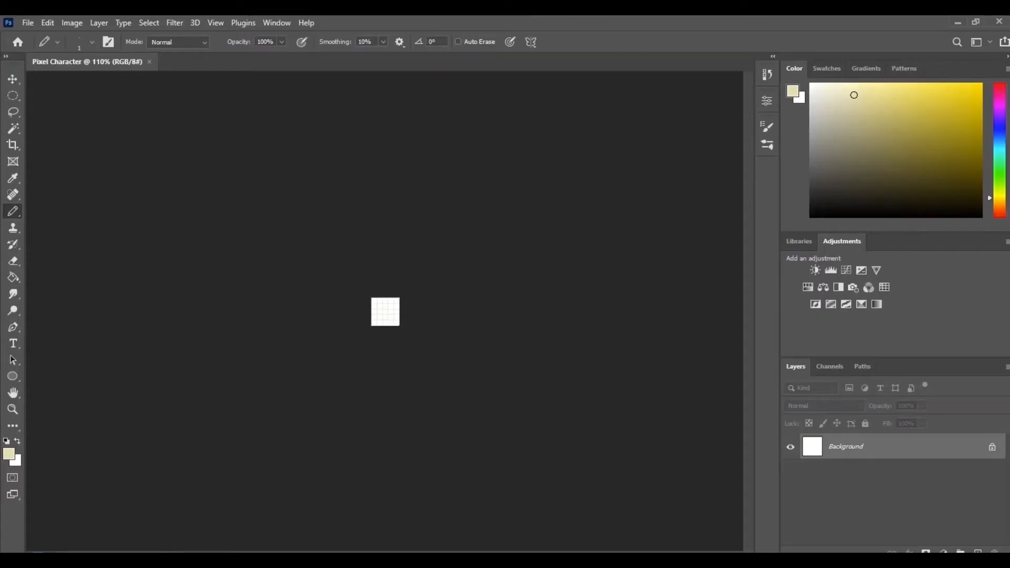
- Check whether the grid is among the elements shown over the canvas
{"action": "key", "text": "ctrl+plus"}
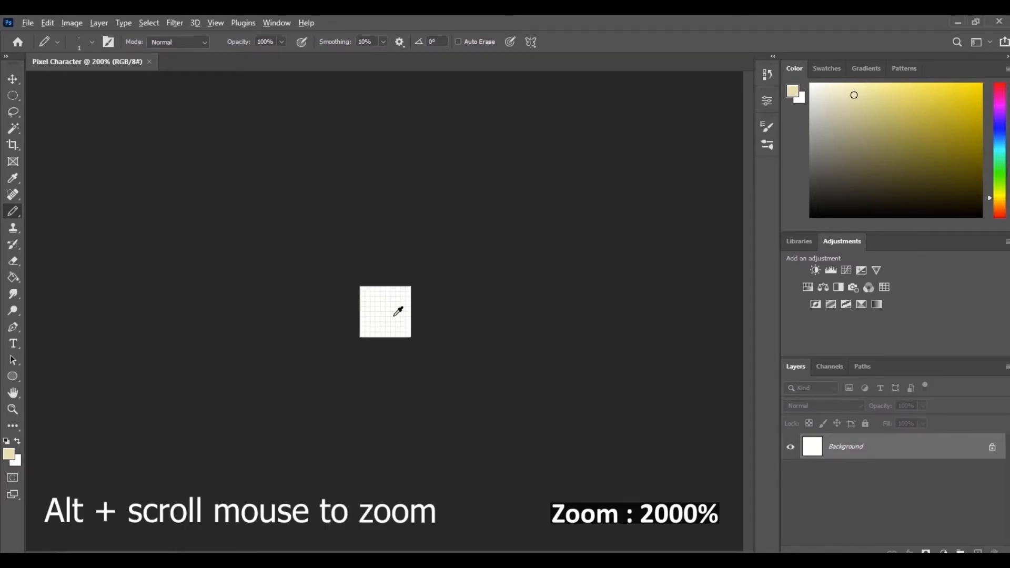
{"action": "scroll", "coordinate": [392, 298], "scroll_direction": "up", "scroll_amount": 6, "text": "alt"}
{"action": "scroll", "coordinate": [376, 264], "scroll_direction": "up", "scroll_amount": 3, "text": "alt"}
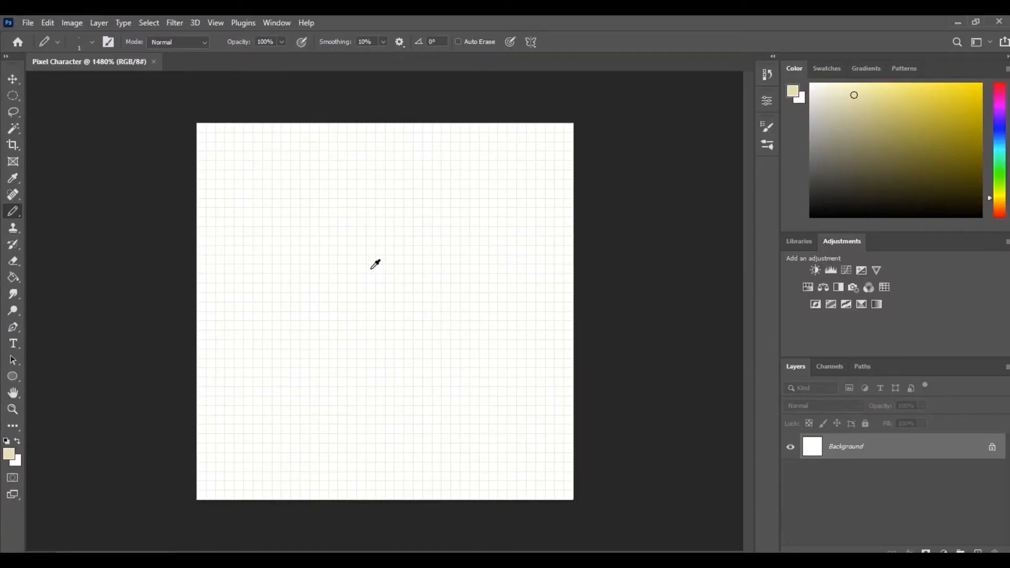
{"action": "key", "text": "ctrl+plus"}
{"action": "left_click", "coordinate": [216, 22]}
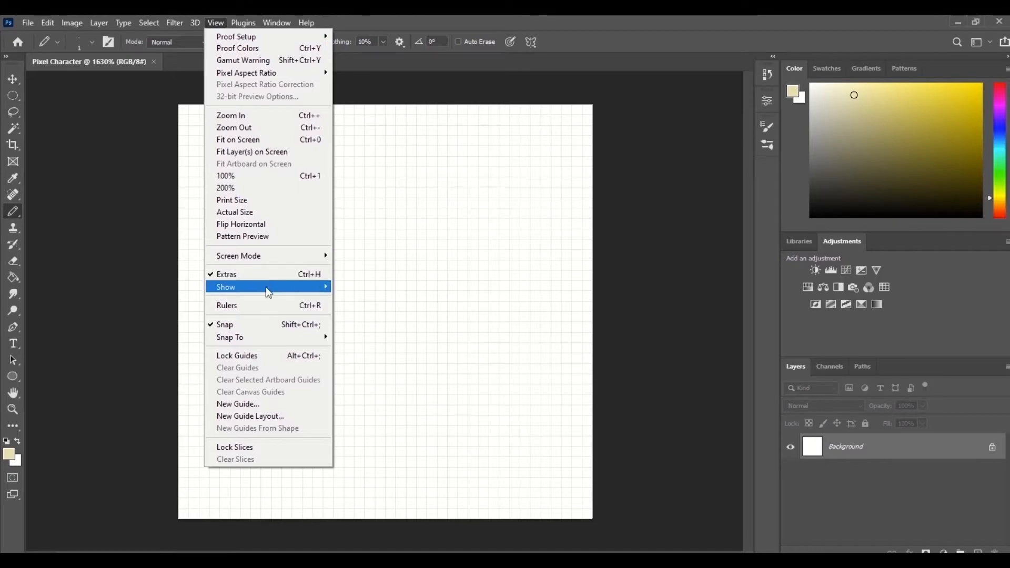
{"action": "mouse_move", "coordinate": [268, 293]}
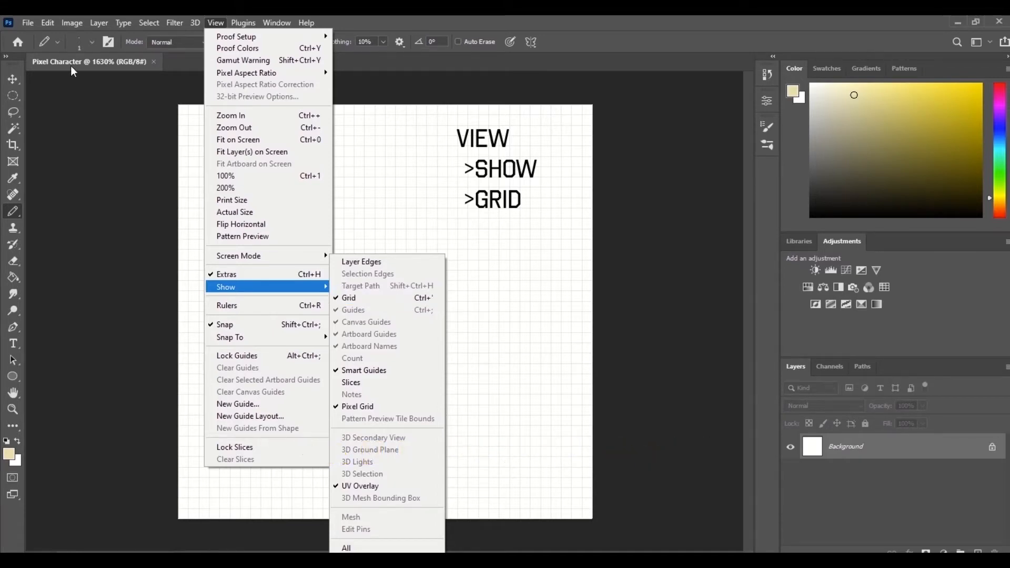
- Set the grid color to Light Gray in the Guides, Grid & Slices preferences
{"action": "left_click", "coordinate": [48, 22]}
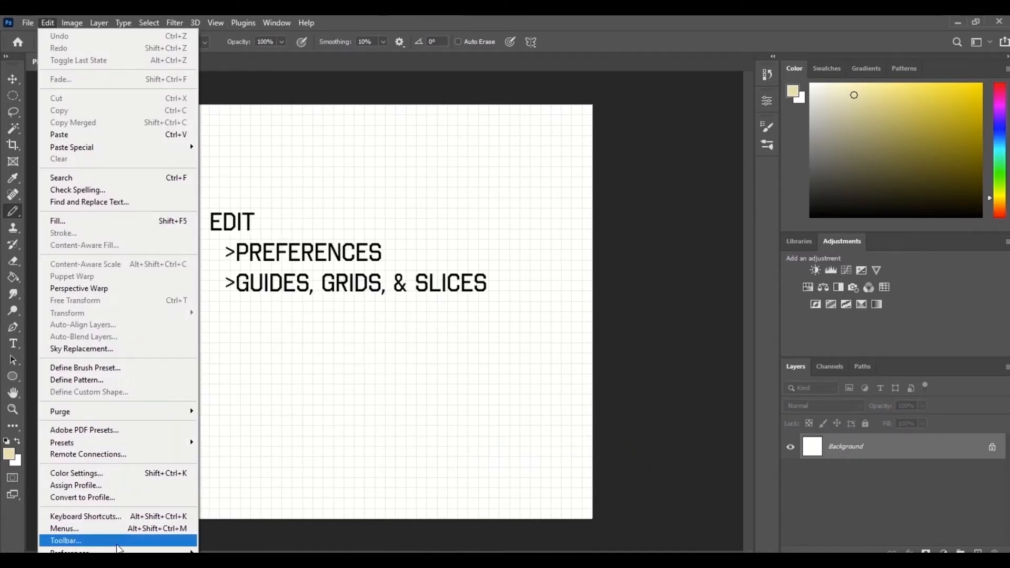
{"action": "mouse_move", "coordinate": [69, 551]}
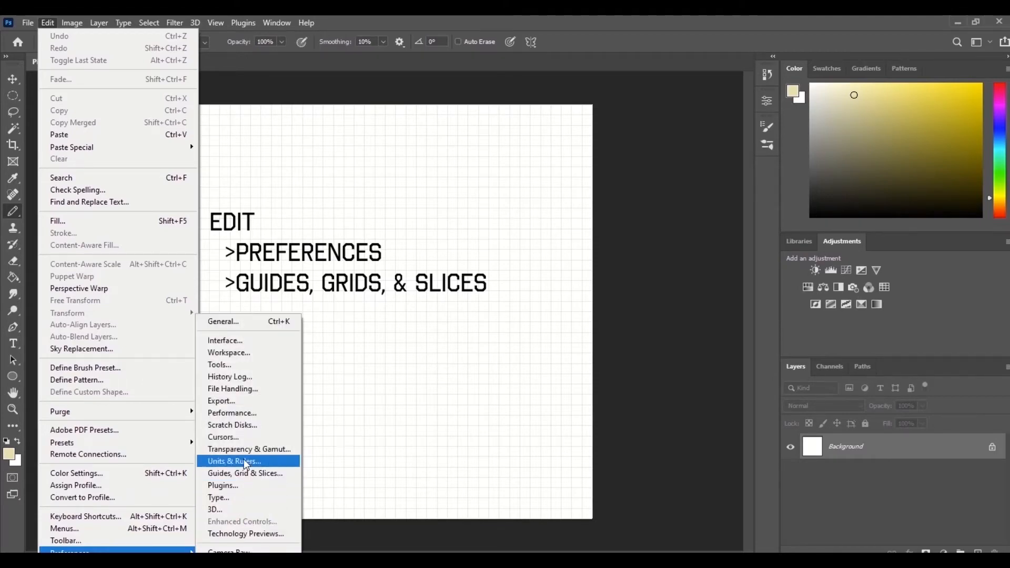
{"action": "left_click", "coordinate": [236, 474]}
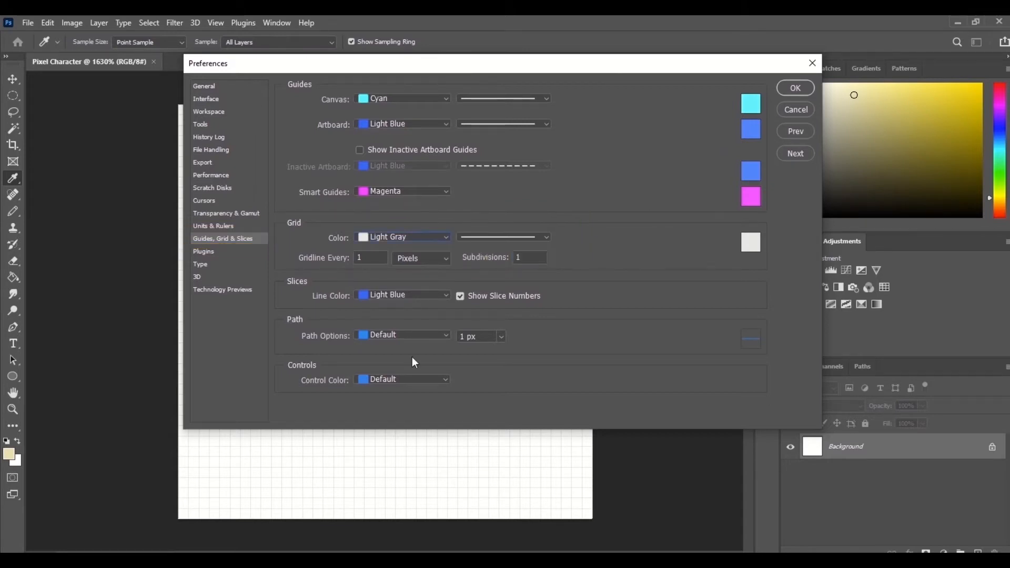
{"action": "left_click", "coordinate": [424, 237]}
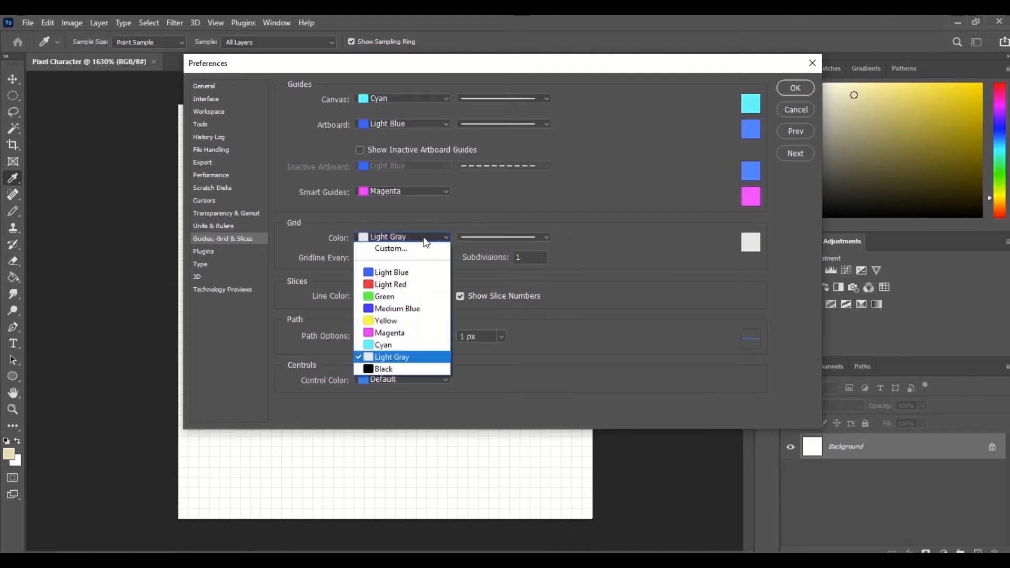
{"action": "left_click", "coordinate": [412, 356]}
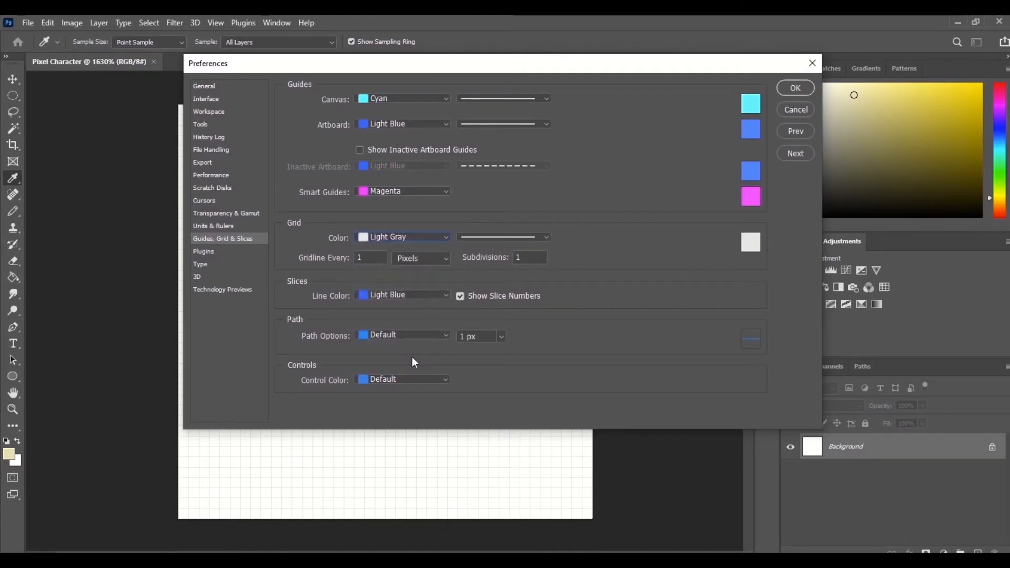
- Set the image interpolation to Nearest Neighbor (preserve hard edges) in the General preferences
{"action": "left_click", "coordinate": [200, 91]}
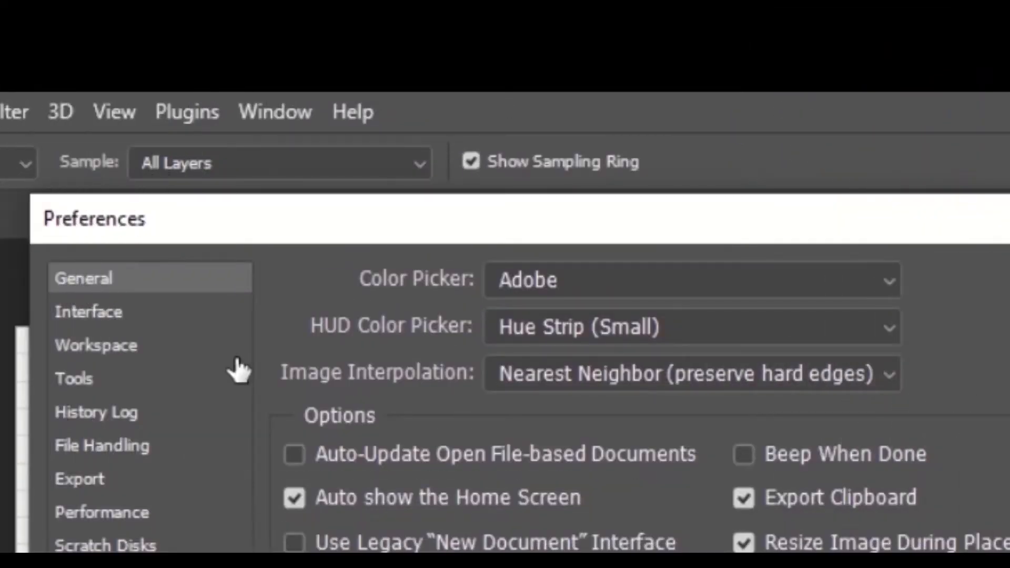
{"action": "left_click", "coordinate": [654, 368]}
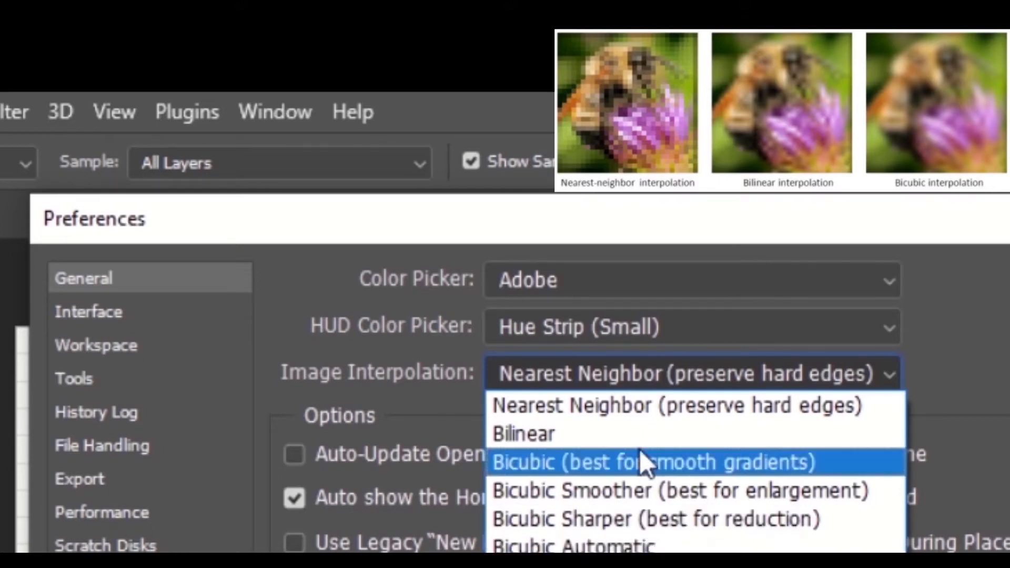
{"action": "left_click", "coordinate": [643, 411]}
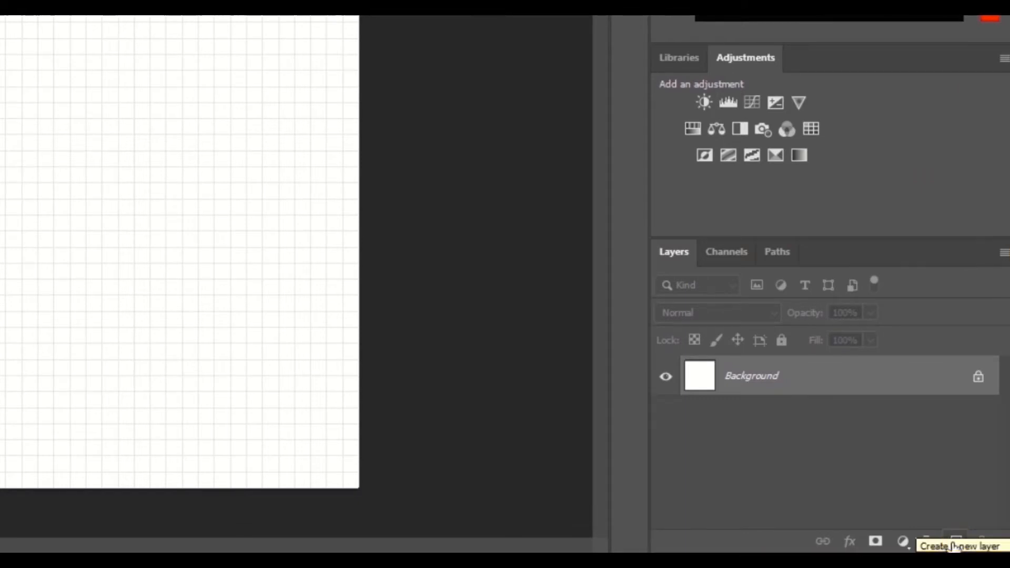
- Add a new layer above the Background and rename it Character
{"action": "left_click", "coordinate": [956, 542]}
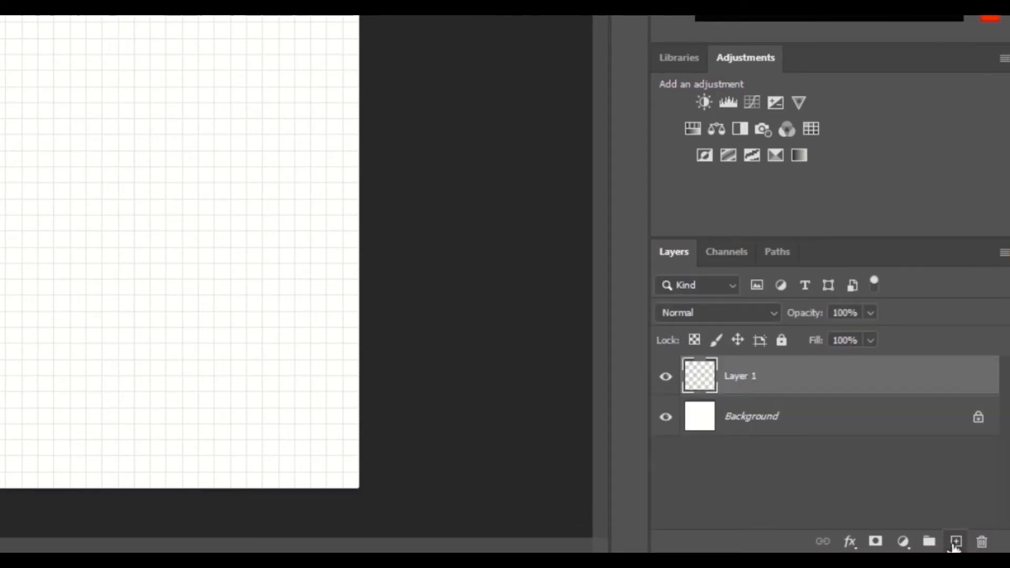
{"action": "double_click", "coordinate": [748, 381]}
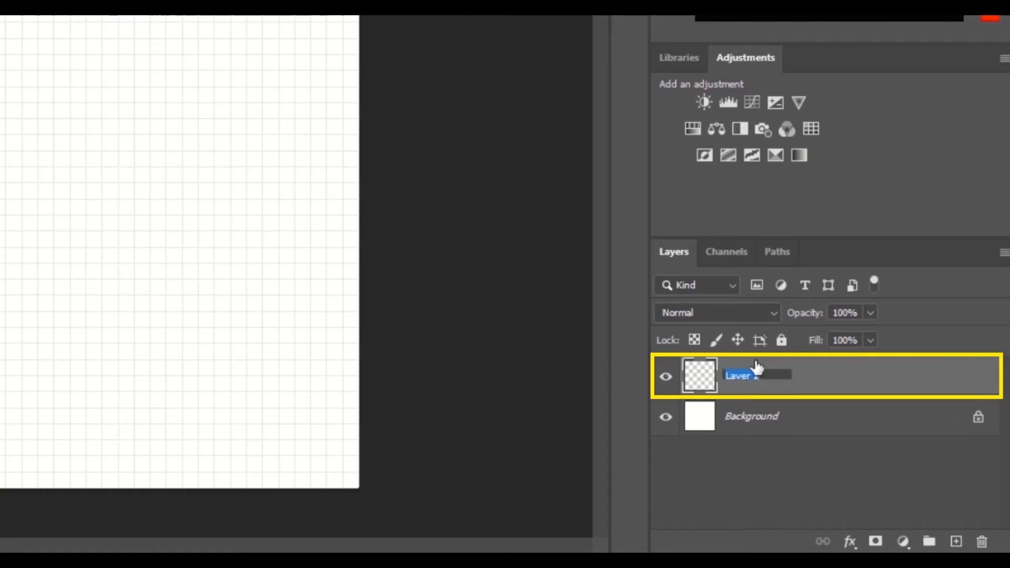
{"action": "type", "text": "Character"}
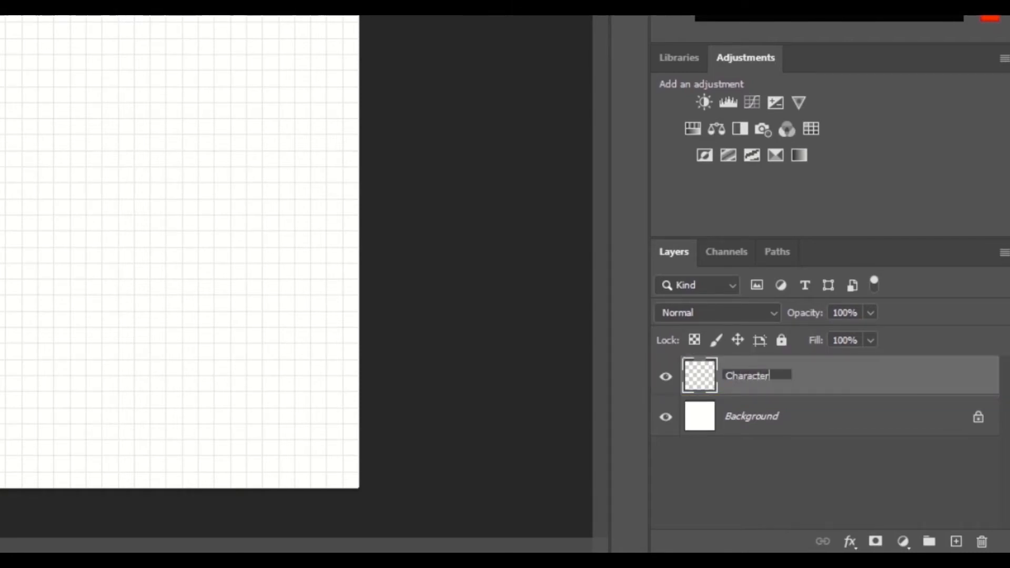
{"action": "left_click", "coordinate": [795, 459]}
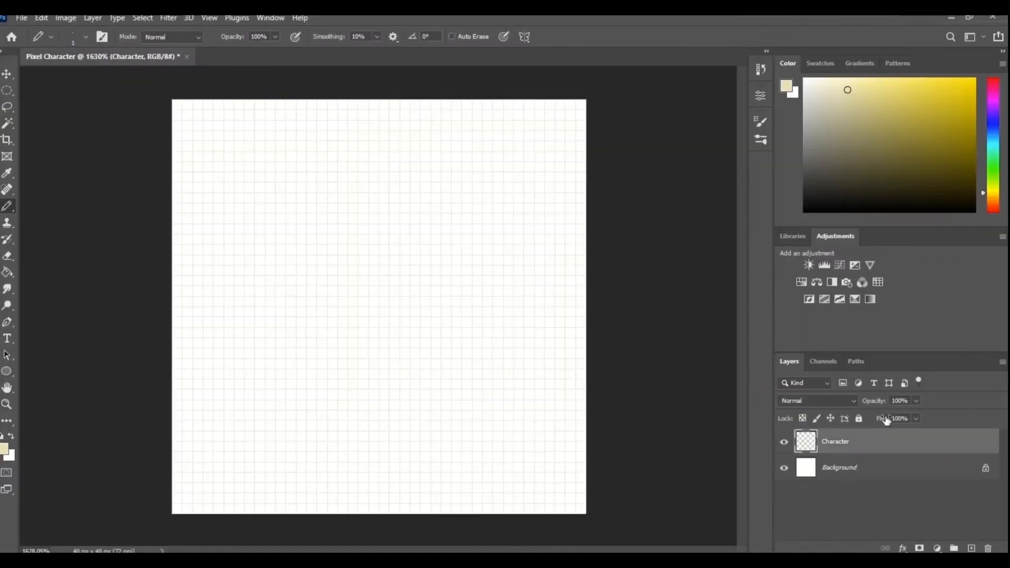
- Try painting beige strokes on the Character layer with the Brush tool at 14 px, and undo them
{"action": "right_click", "coordinate": [7, 206]}
{"action": "left_click", "coordinate": [58, 206]}
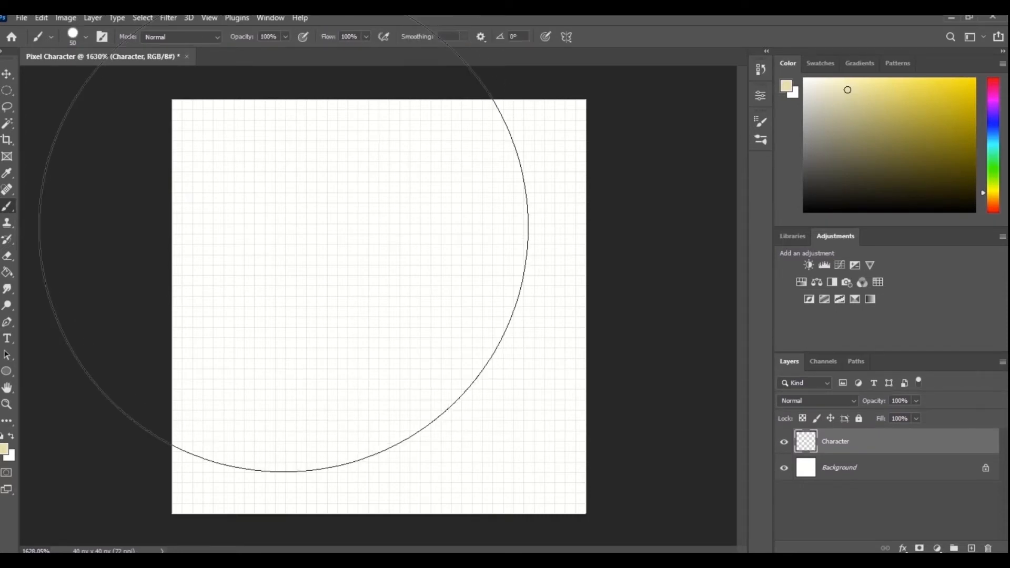
{"action": "left_click", "coordinate": [86, 37]}
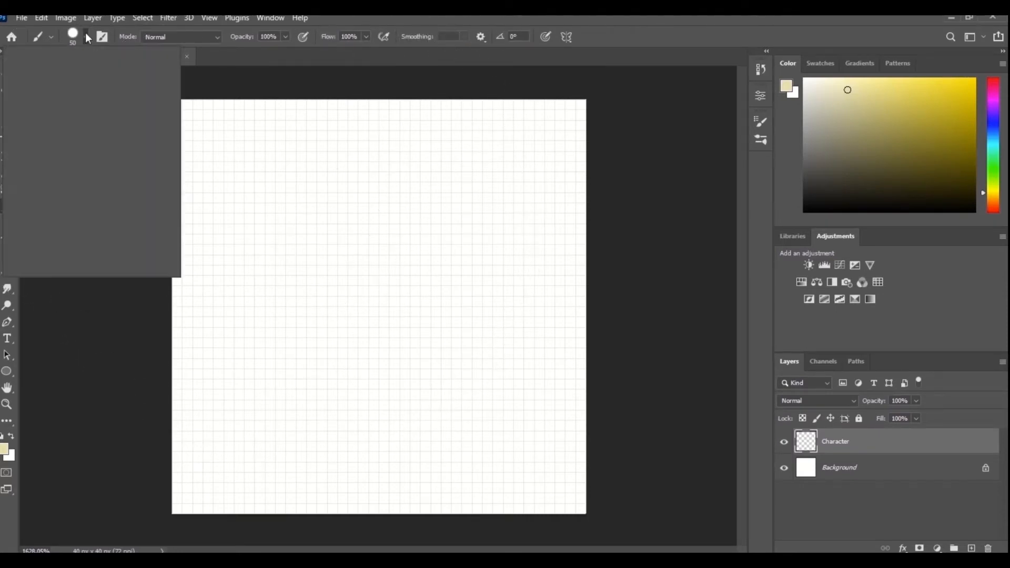
{"action": "left_click", "coordinate": [71, 75]}
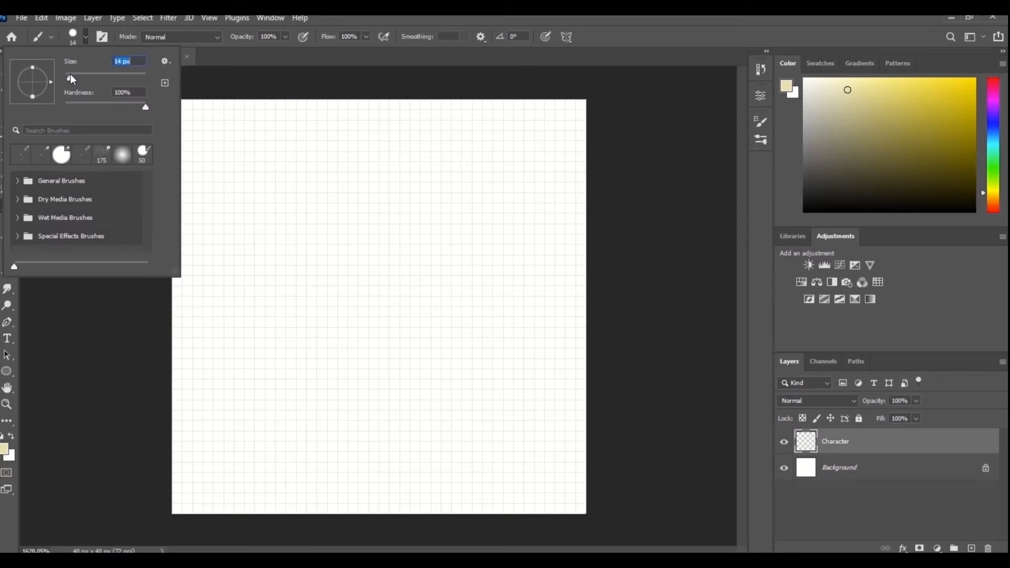
{"action": "mouse_move", "coordinate": [292, 206]}
{"action": "left_mouse_down"}
{"action": "mouse_move", "coordinate": [341, 261]}
{"action": "mouse_move", "coordinate": [462, 372]}
{"action": "left_mouse_up"}
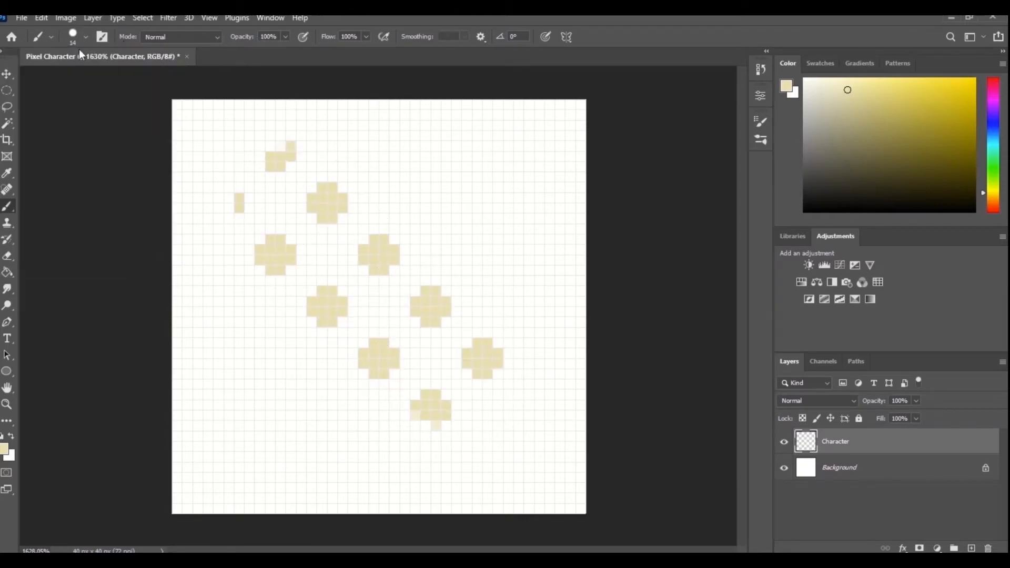
{"action": "left_click", "coordinate": [41, 18]}
{"action": "left_click", "coordinate": [46, 30]}
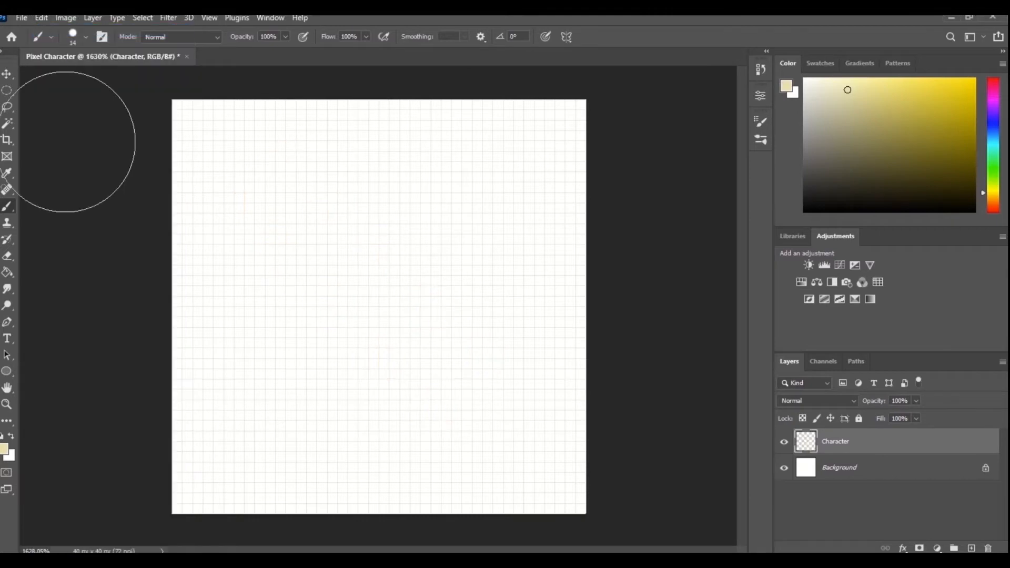
- Draw a few beige test pixels near the canvas center on the Character layer with a 1 px Pencil
{"action": "right_click", "coordinate": [7, 206]}
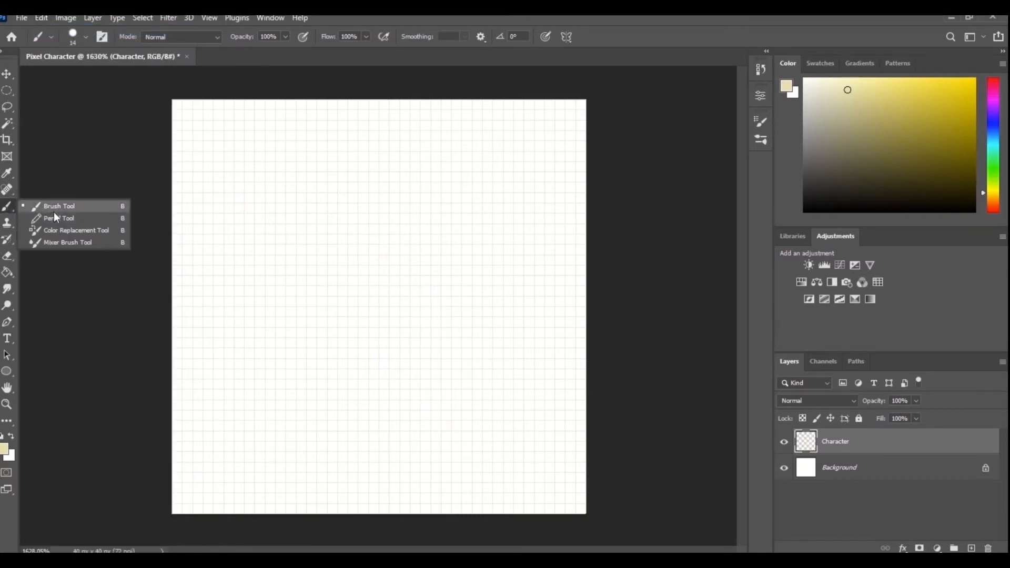
{"action": "left_click", "coordinate": [56, 216]}
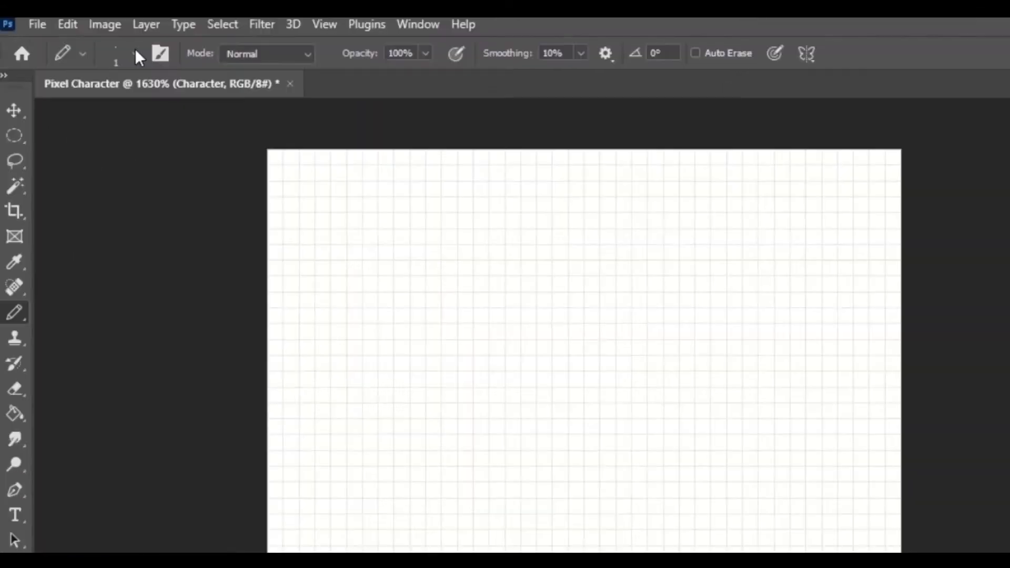
{"action": "left_click", "coordinate": [136, 55]}
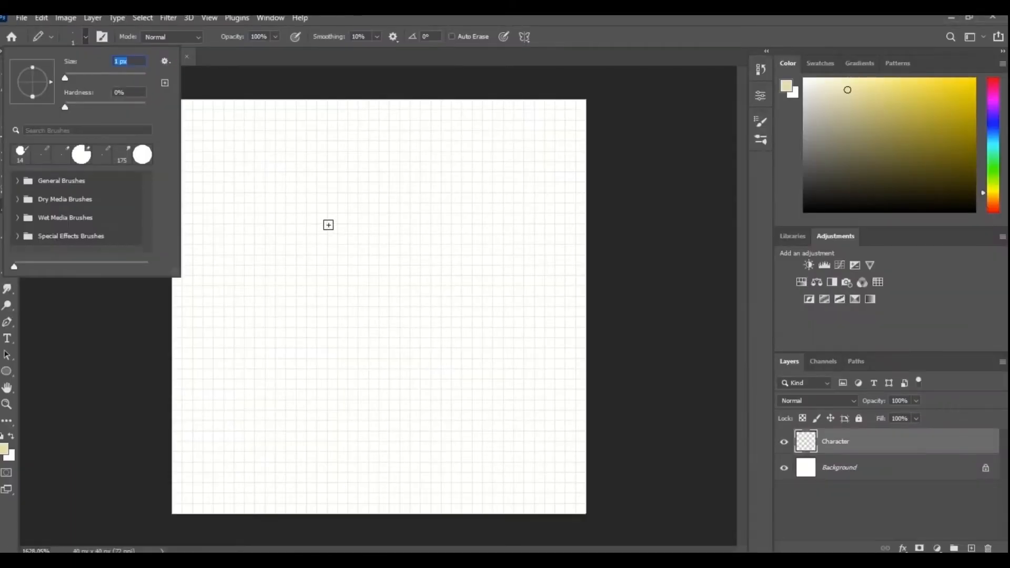
{"action": "left_click", "coordinate": [329, 227]}
{"action": "left_click", "coordinate": [340, 239]}
{"action": "left_click", "coordinate": [360, 240]}
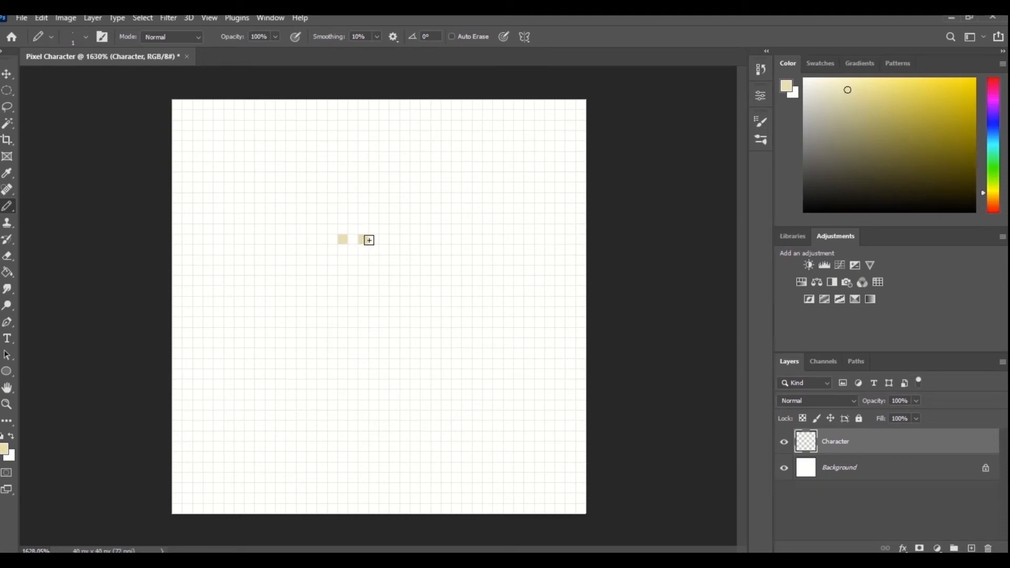
{"action": "left_click", "coordinate": [374, 238]}
{"action": "left_click", "coordinate": [381, 238]}
{"action": "scroll", "coordinate": [382, 238], "scroll_direction": "up", "scroll_amount": 2}
{"action": "scroll", "coordinate": [391, 235], "scroll_direction": "up", "scroll_amount": 4}
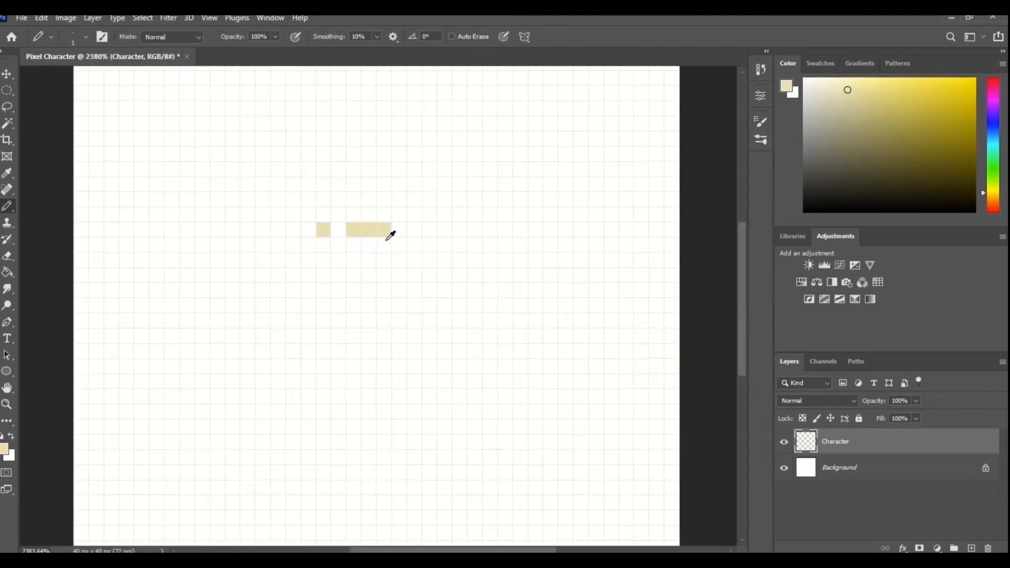
{"action": "left_click", "coordinate": [405, 231]}
{"action": "left_click", "coordinate": [403, 246]}
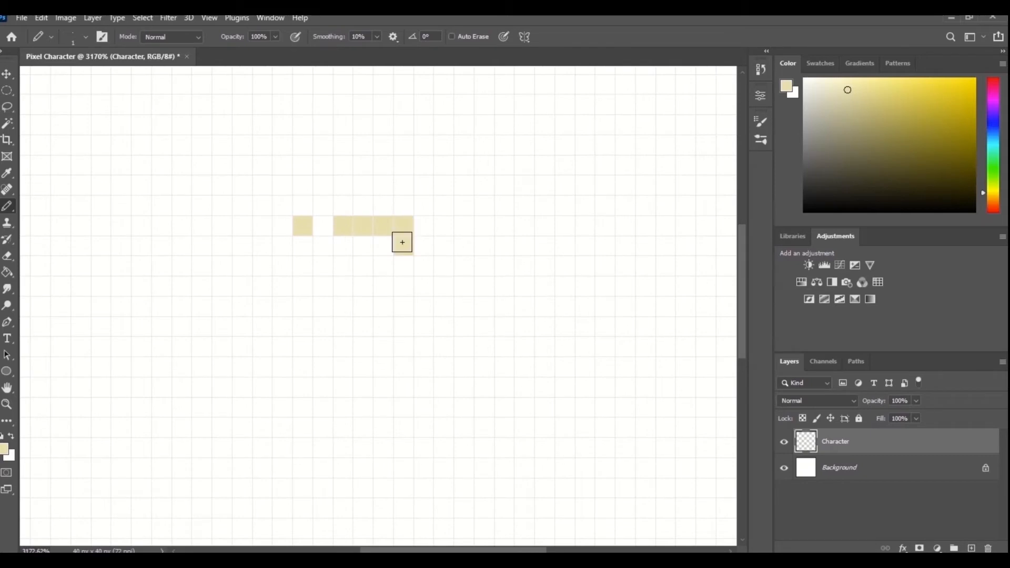
- Erase all the beige test pixels from the Character layer with the 1 px Eraser tool
{"action": "left_click", "coordinate": [7, 256]}
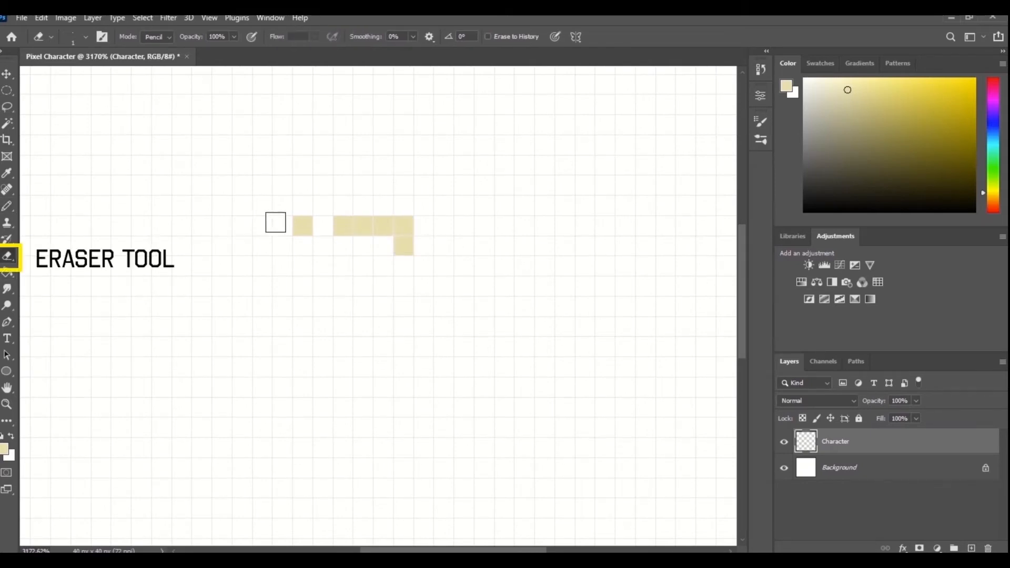
{"action": "left_click", "coordinate": [299, 226]}
{"action": "left_click", "coordinate": [337, 224]}
{"action": "mouse_move", "coordinate": [337, 224]}
{"action": "left_mouse_down"}
{"action": "mouse_move", "coordinate": [414, 227]}
{"action": "mouse_move", "coordinate": [399, 252]}
{"action": "left_mouse_up"}
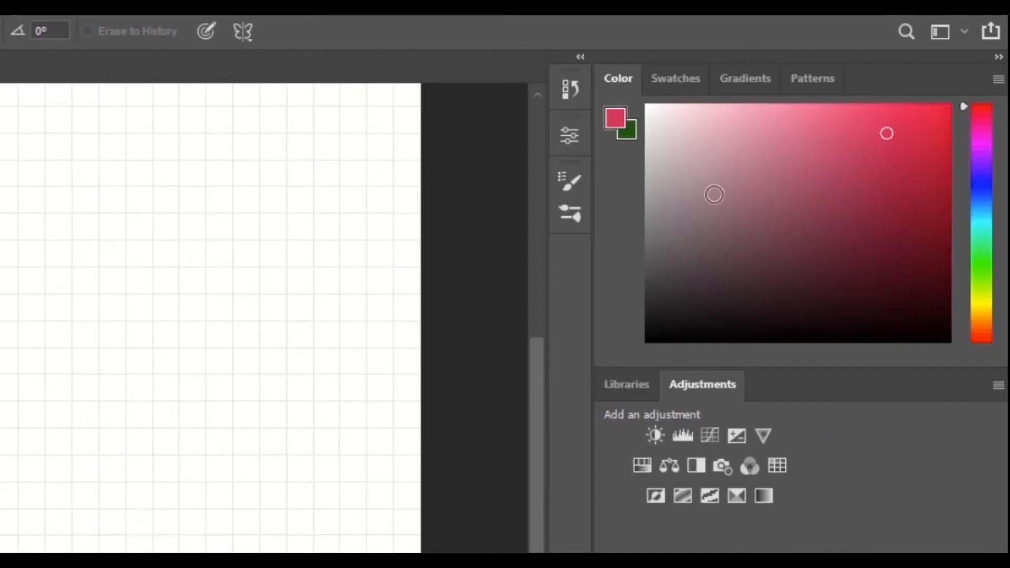
- Shift the foreground color's hue to lime green, and look through the Pure swatches and the pattern presets
{"action": "left_click_drag", "start_coordinate": [967, 105], "coordinate": [965, 289]}
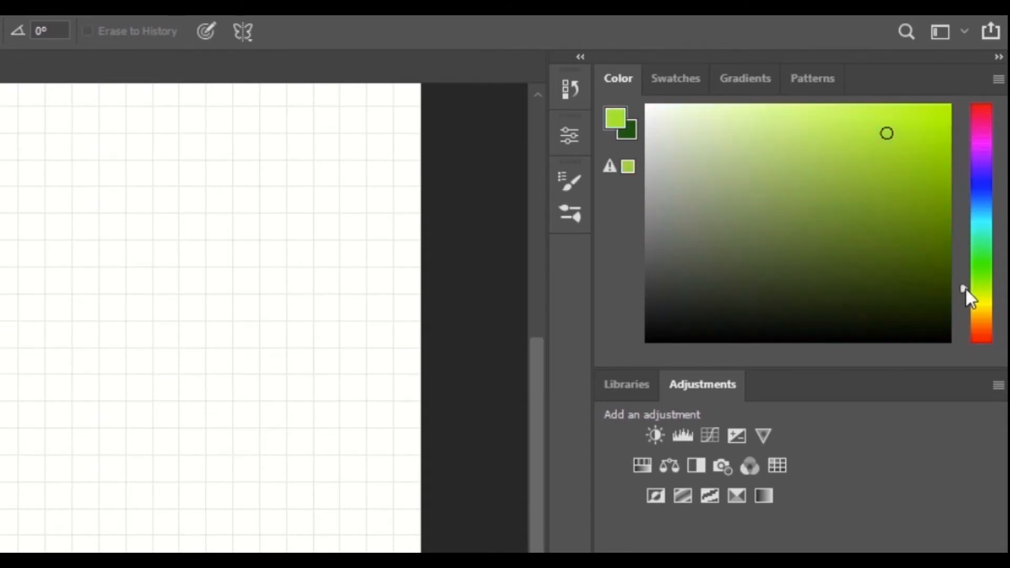
{"action": "left_click", "coordinate": [674, 88]}
{"action": "left_click", "coordinate": [606, 192]}
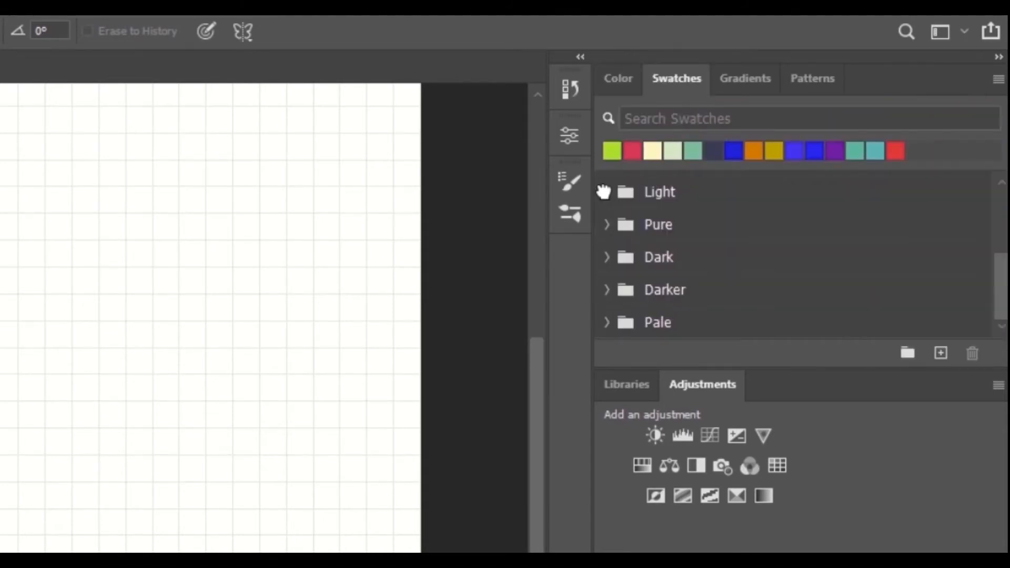
{"action": "left_click", "coordinate": [607, 226]}
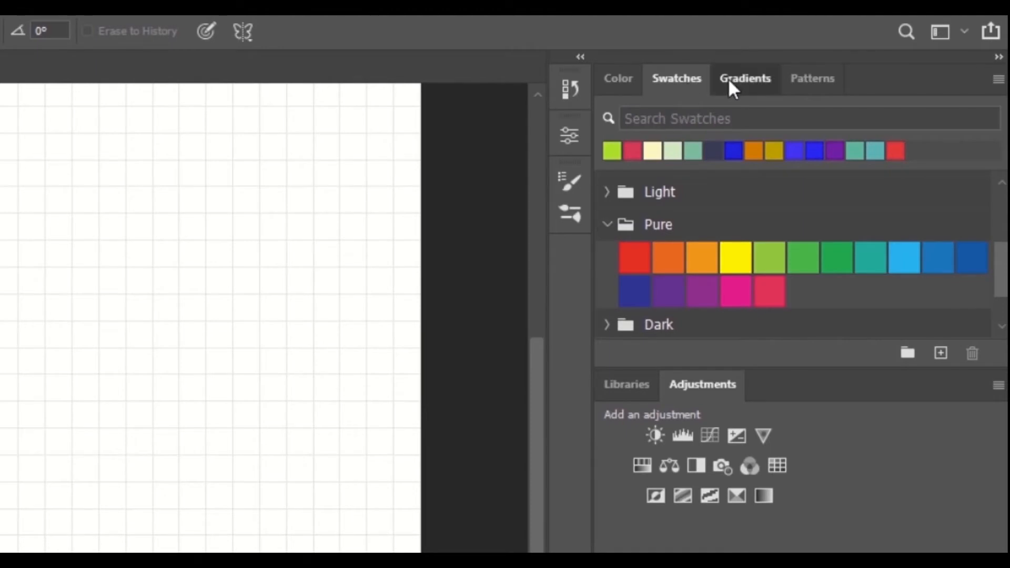
{"action": "left_click", "coordinate": [760, 82]}
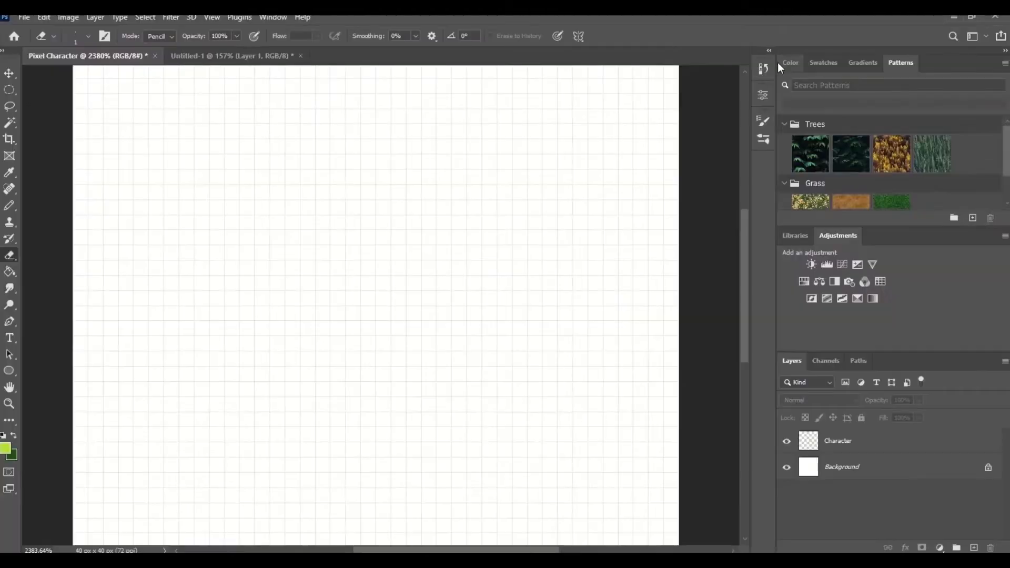
{"action": "left_click", "coordinate": [618, 78]}
- Try hex color 8fe02f as the foreground color in the Color Picker
{"action": "left_click", "coordinate": [7, 448]}
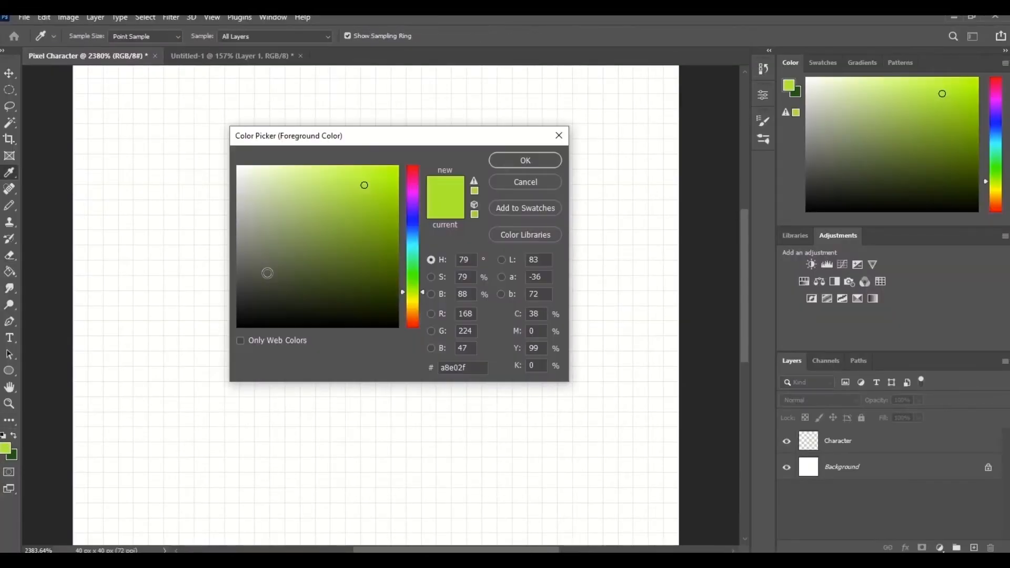
{"action": "mouse_move", "coordinate": [514, 370]}
{"action": "left_mouse_down"}
{"action": "mouse_move", "coordinate": [516, 210]}
{"action": "mouse_move", "coordinate": [519, 356]}
{"action": "left_mouse_up"}
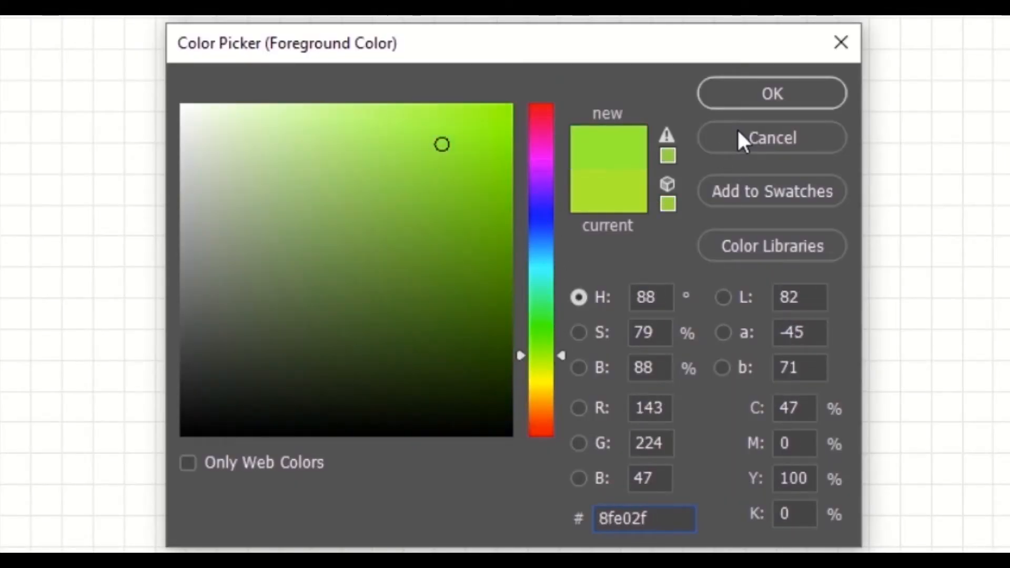
{"action": "left_click_drag", "start_coordinate": [668, 518], "coordinate": [522, 518]}
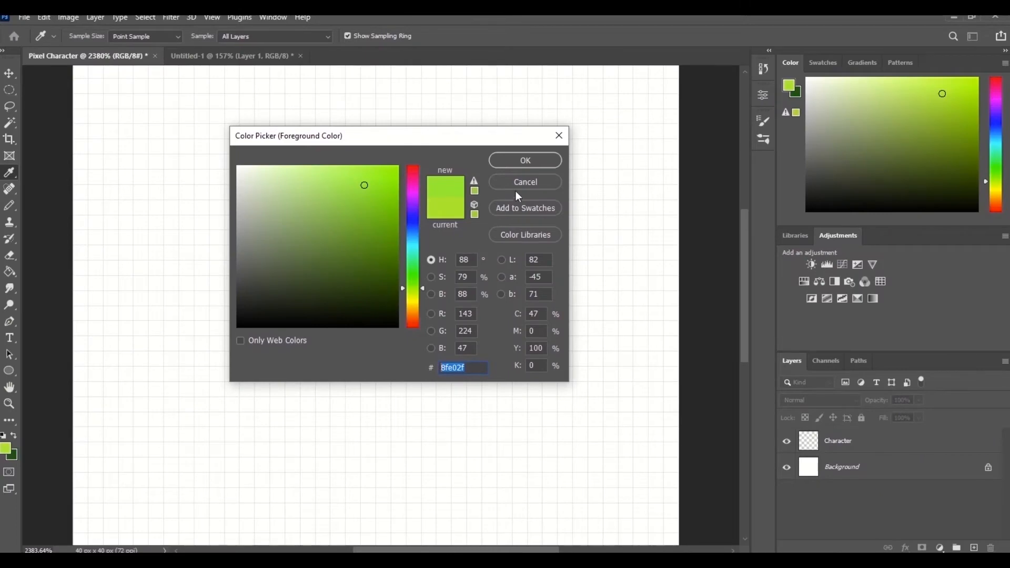
{"action": "key", "text": "Return"}
{"action": "key", "text": "e"}
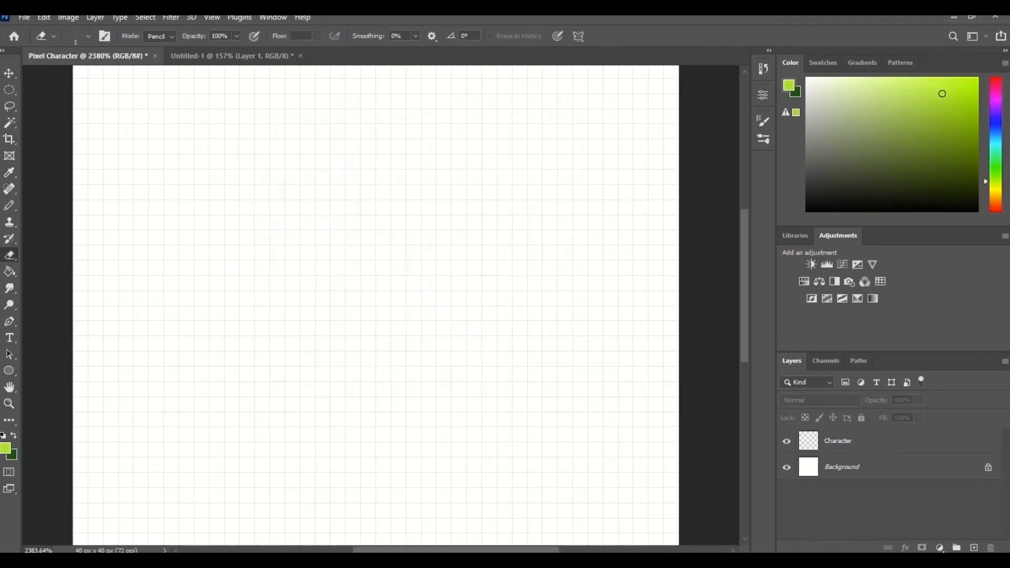
- Switch to Adobe Color in the browser, open the M3 Test palette, and copy #FFD58E for use in Photoshop
{"action": "key", "text": "alt+Tab"}
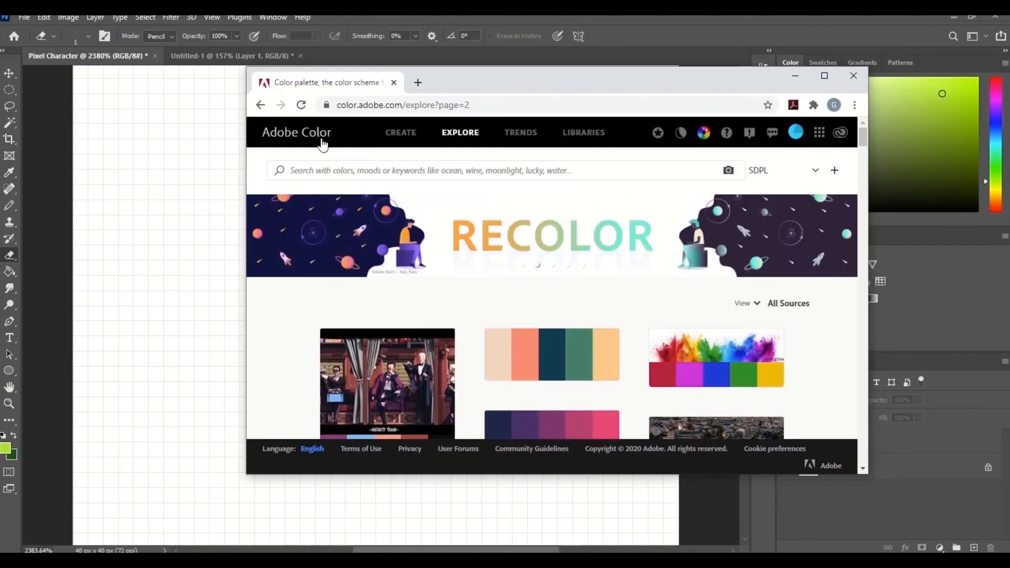
{"action": "scroll", "coordinate": [537, 337], "scroll_direction": "down", "scroll_amount": 5}
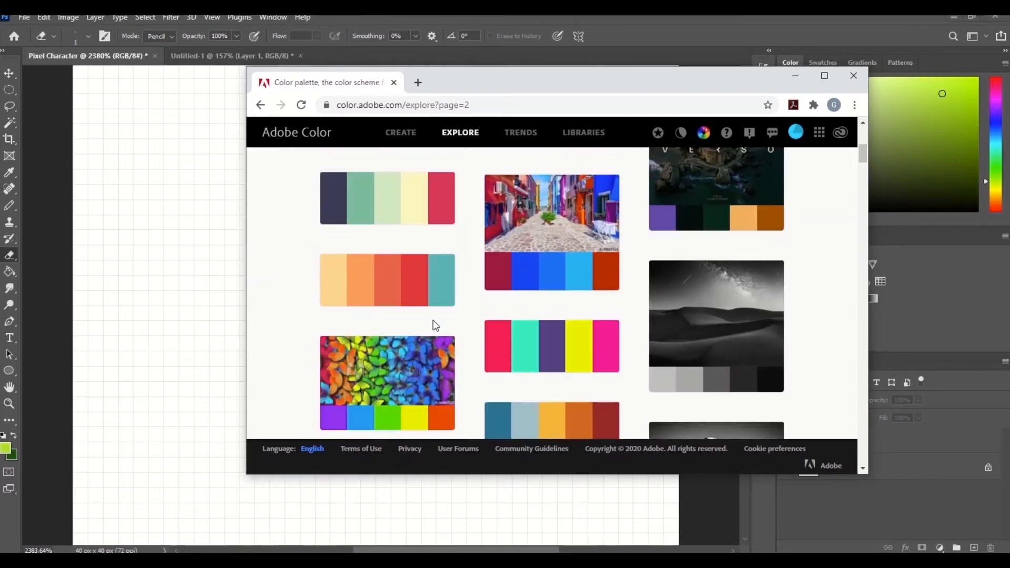
{"action": "left_click", "coordinate": [410, 287]}
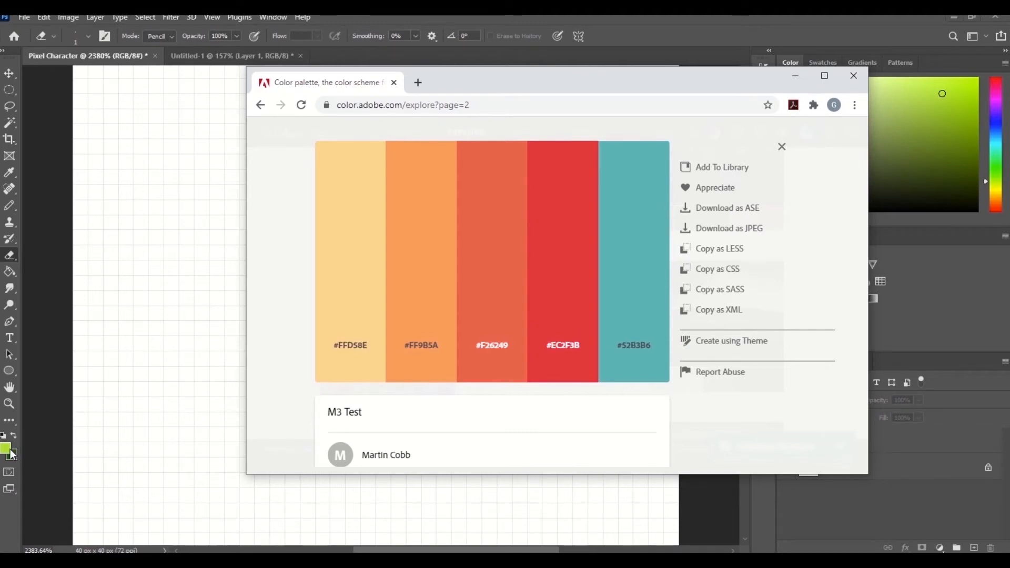
{"action": "left_click", "coordinate": [220, 461]}
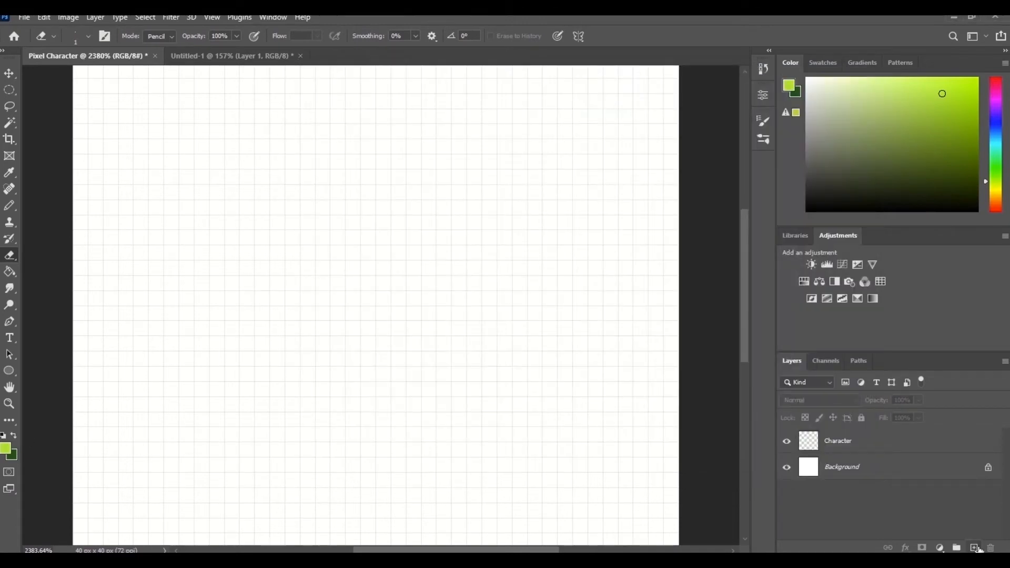
- Add a new layer above Character, rename it Colors Bright, and make it the working layer
{"action": "left_click", "coordinate": [974, 548]}
{"action": "double_click", "coordinate": [833, 442]}
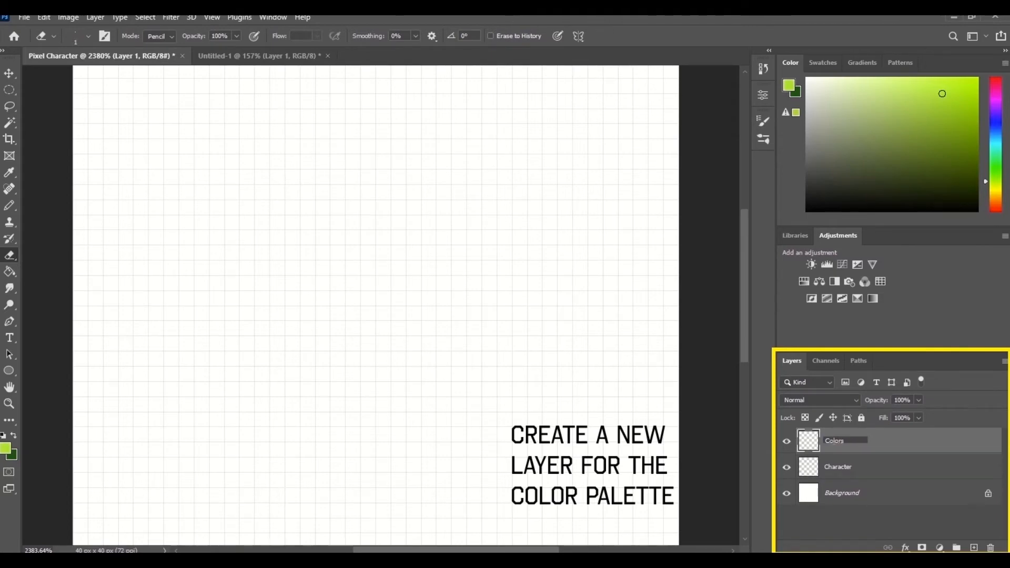
{"action": "type", "text": "Colors Bright"}
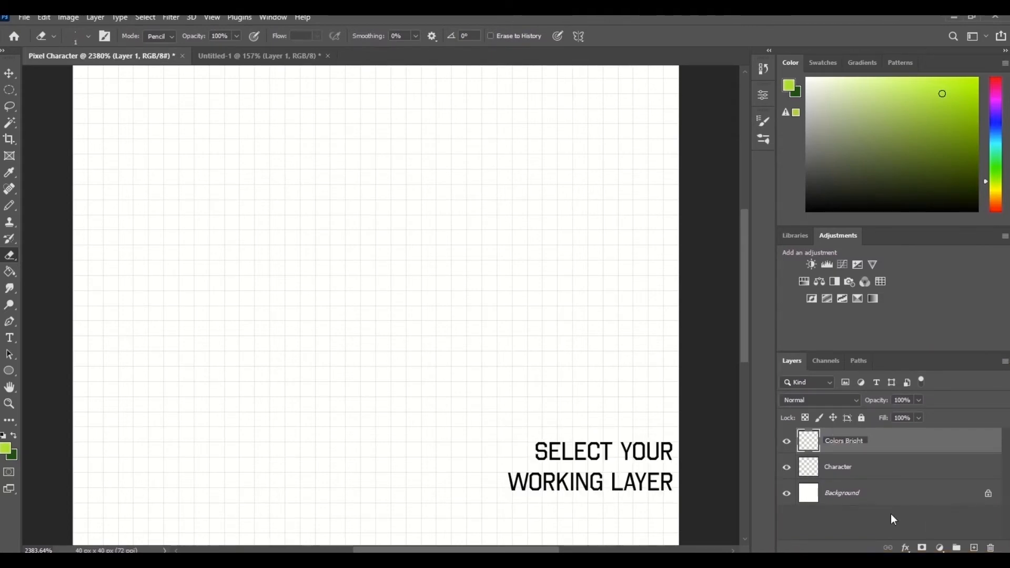
{"action": "left_click", "coordinate": [854, 519]}
{"action": "left_click", "coordinate": [858, 441]}
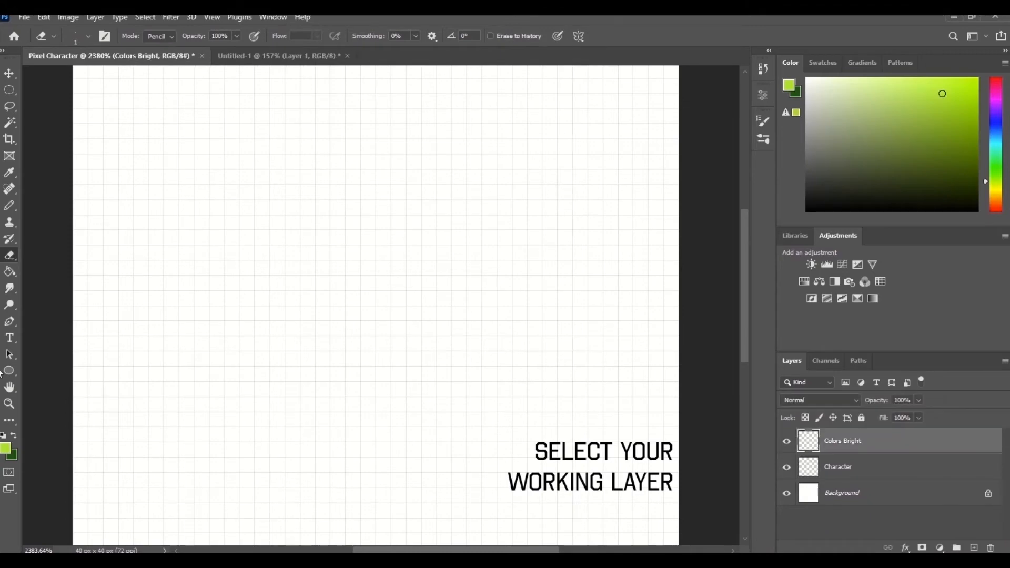
- Set the foreground color to #FFD58E and place one Pencil pixel of it near the canvas's upper-left corner
{"action": "double_click", "coordinate": [5, 447]}
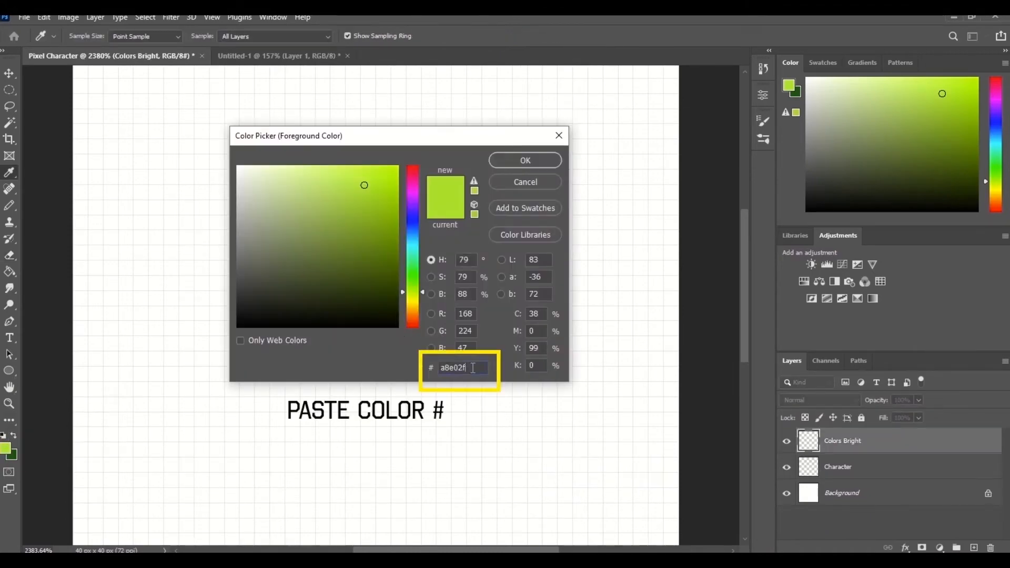
{"action": "right_click", "coordinate": [449, 368]}
{"action": "left_click", "coordinate": [480, 421]}
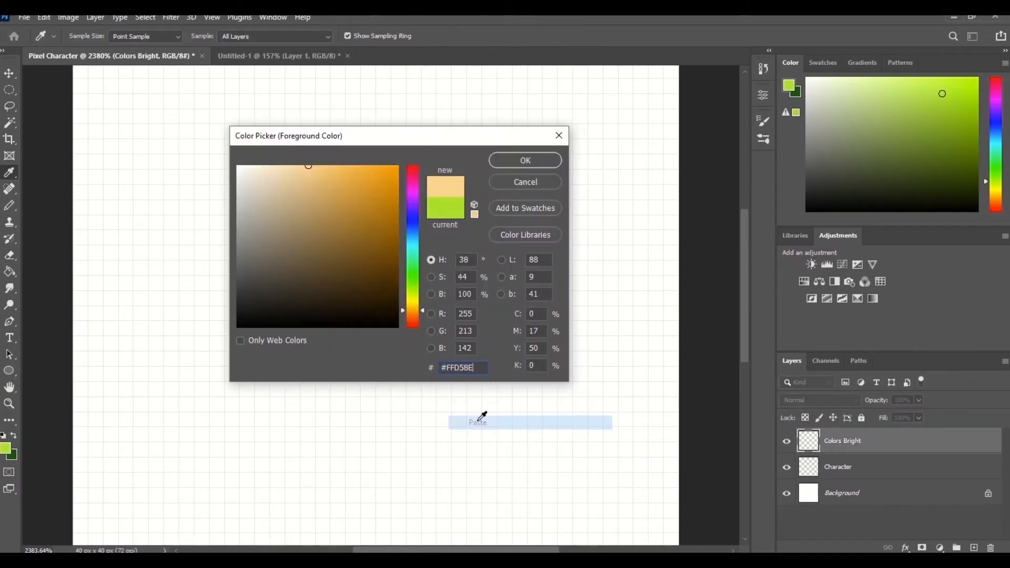
{"action": "left_click", "coordinate": [524, 160]}
{"action": "key", "text": "b"}
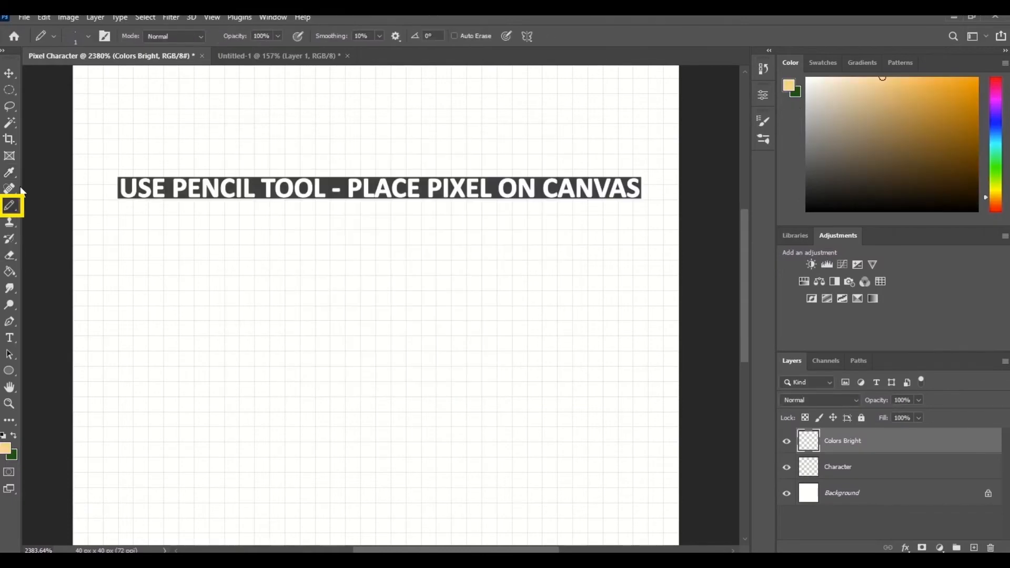
{"action": "left_click", "coordinate": [110, 101]}
- Copy #FF9B5A from the Adobe Color palette and place a pixel of it directly right of the #FFD58E pixel
{"action": "key", "text": "alt+Tab"}
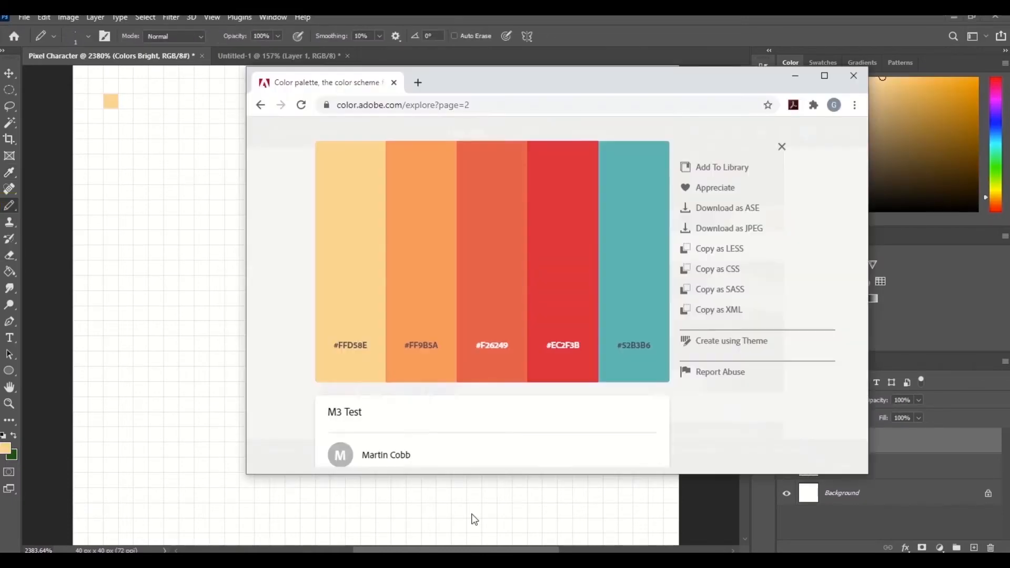
{"action": "left_click", "coordinate": [5, 449]}
{"action": "type", "text": "#FF9B5A"}
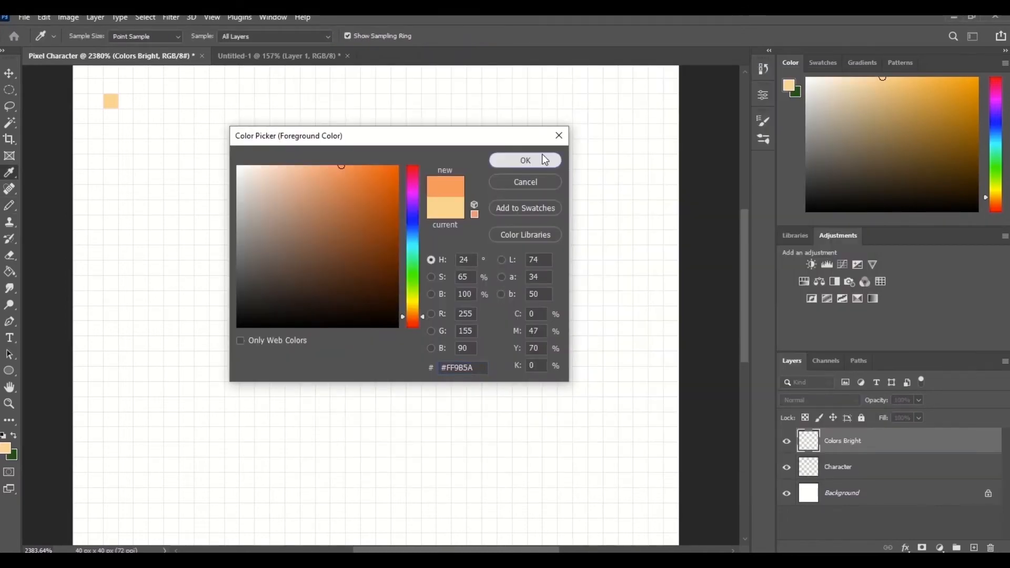
{"action": "left_click", "coordinate": [544, 158]}
{"action": "key", "text": "b"}
{"action": "left_click", "coordinate": [126, 100]}
- Transfer #F26249 from the Adobe Color palette and place it as the third pixel in the palette row
{"action": "key", "text": "alt+Tab"}
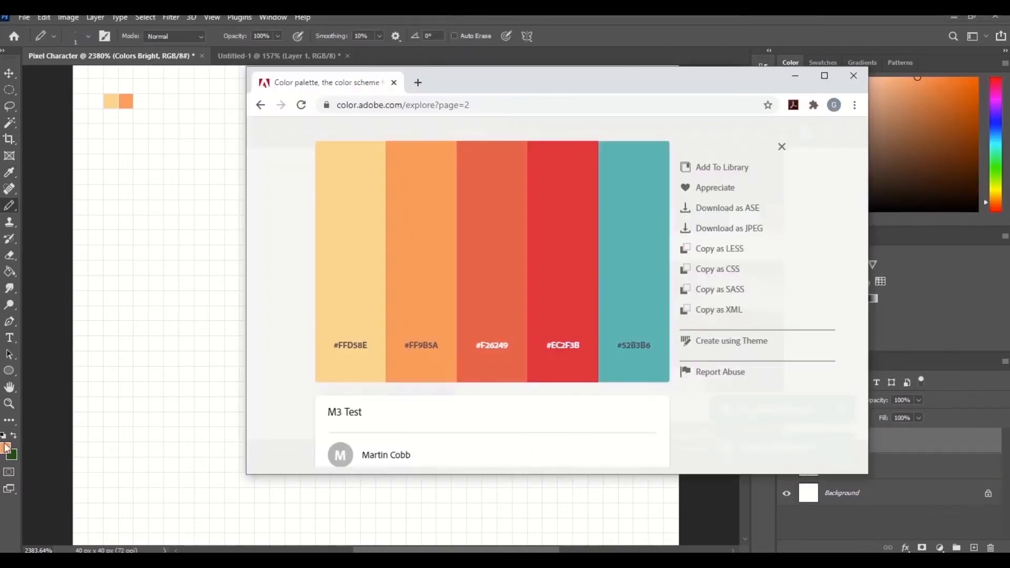
{"action": "left_click", "coordinate": [6, 448]}
{"action": "type", "text": "#F26249"}
{"action": "left_click", "coordinate": [526, 160]}
{"action": "left_click", "coordinate": [140, 101]}
- Transfer #EC2F3B from the Adobe Color palette and place it as the fourth pixel in the palette row
{"action": "key", "text": "alt+Tab"}
{"action": "left_click", "coordinate": [571, 349]}
{"action": "left_click", "coordinate": [5, 448]}
{"action": "type", "text": "#EC2F3B"}
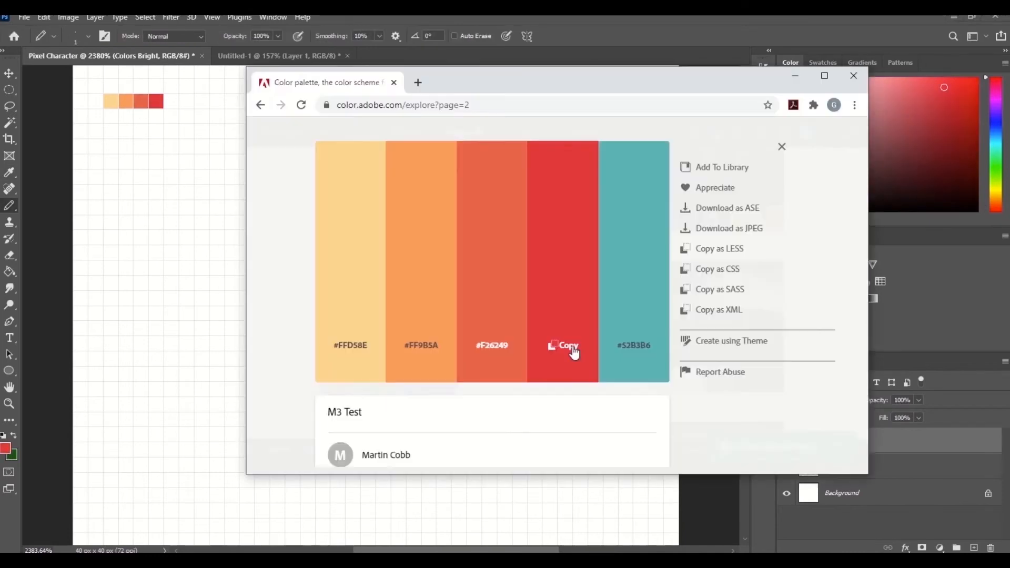
- Transfer #52B3B6 from the Adobe Color palette and place it as the fifth pixel in the palette row
{"action": "left_click", "coordinate": [633, 346]}
{"action": "left_click", "coordinate": [5, 448]}
{"action": "type", "text": "52B3B6"}
{"action": "left_click", "coordinate": [526, 159]}
{"action": "left_click", "coordinate": [171, 101]}
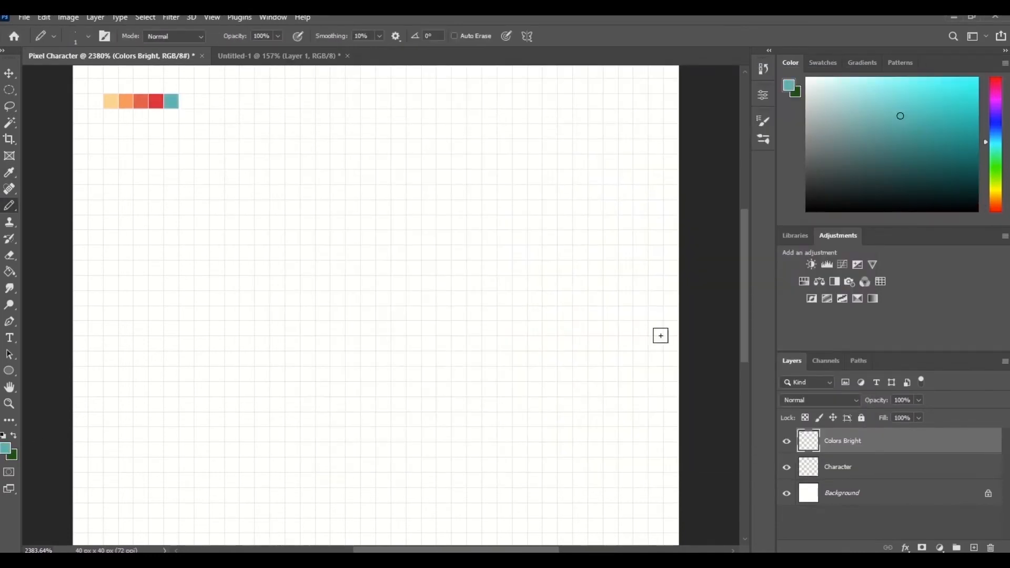
- Add another layer above Colors Bright and rename it Gilligan Colors
{"action": "left_click", "coordinate": [974, 548]}
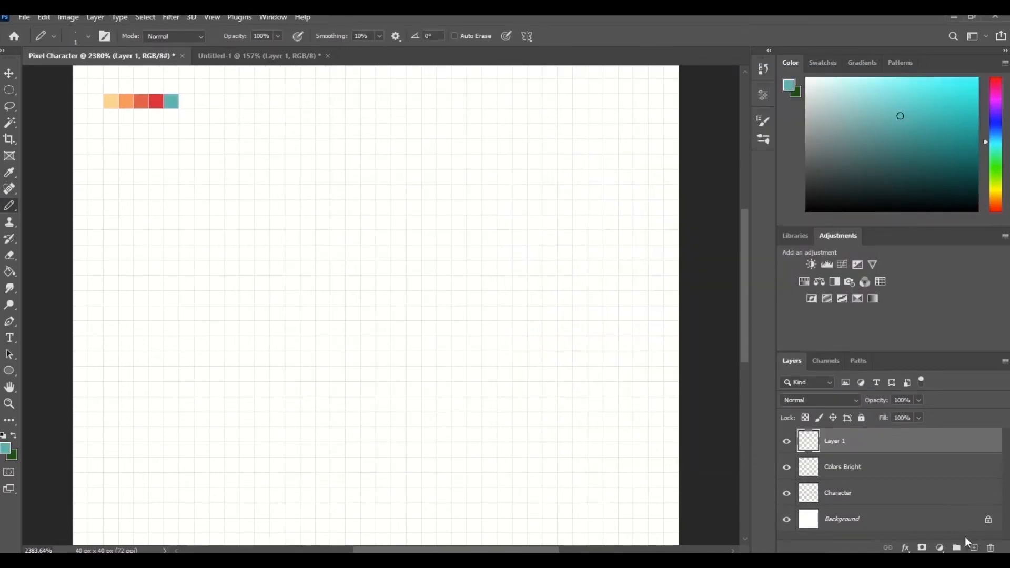
{"action": "double_click", "coordinate": [836, 442]}
{"action": "key", "text": "Return"}
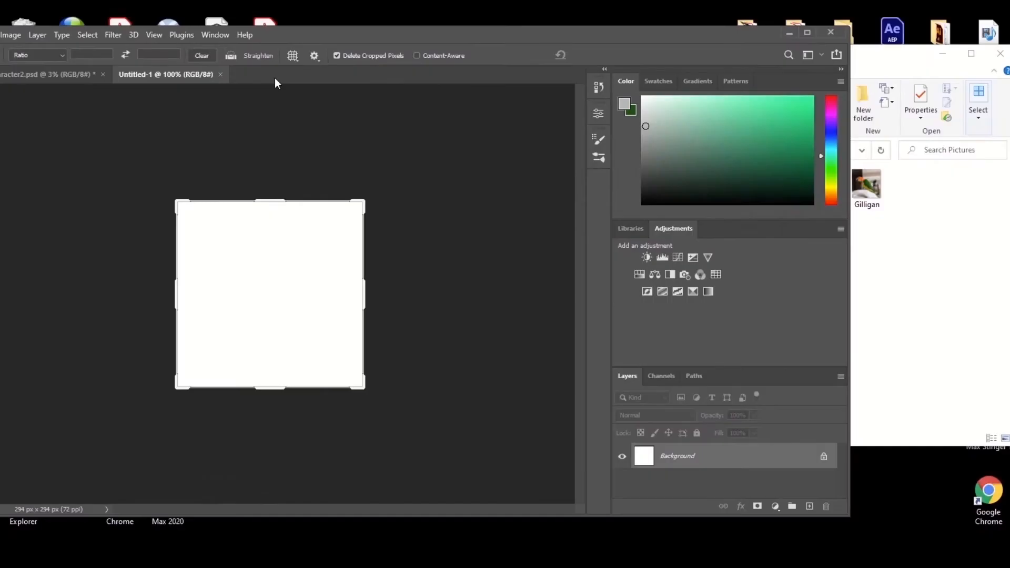
- Create a new 294 × 294 pixel document at 72 ppi with a white background from the Clipboard preset
{"action": "right_click", "coordinate": [274, 78]}
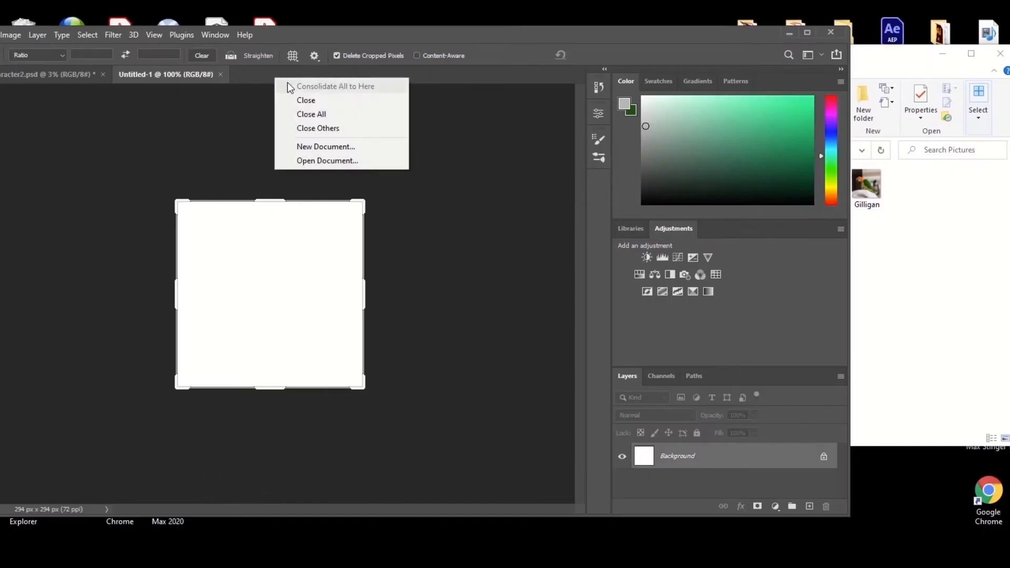
{"action": "left_click", "coordinate": [361, 147]}
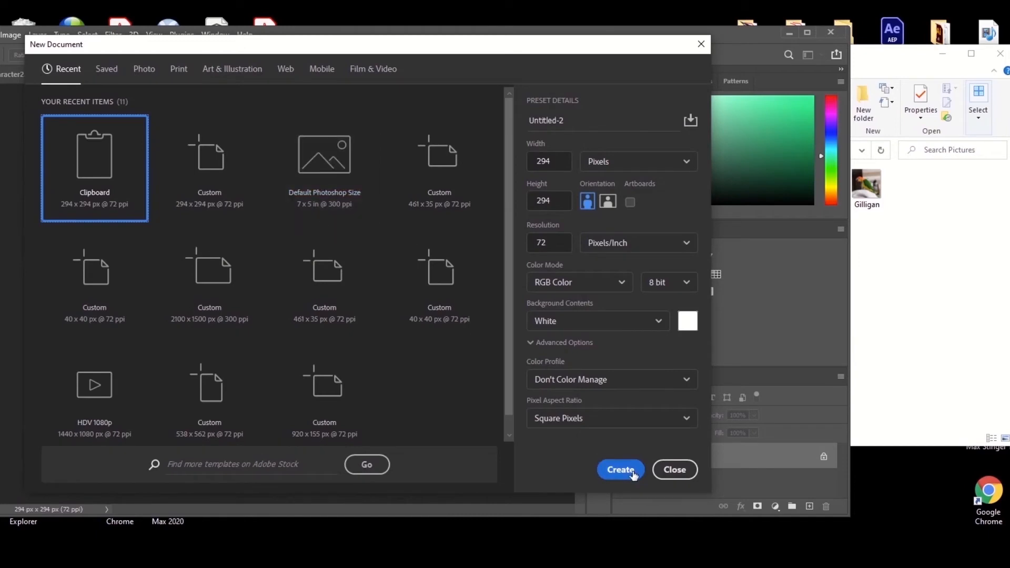
{"action": "left_click", "coordinate": [633, 475]}
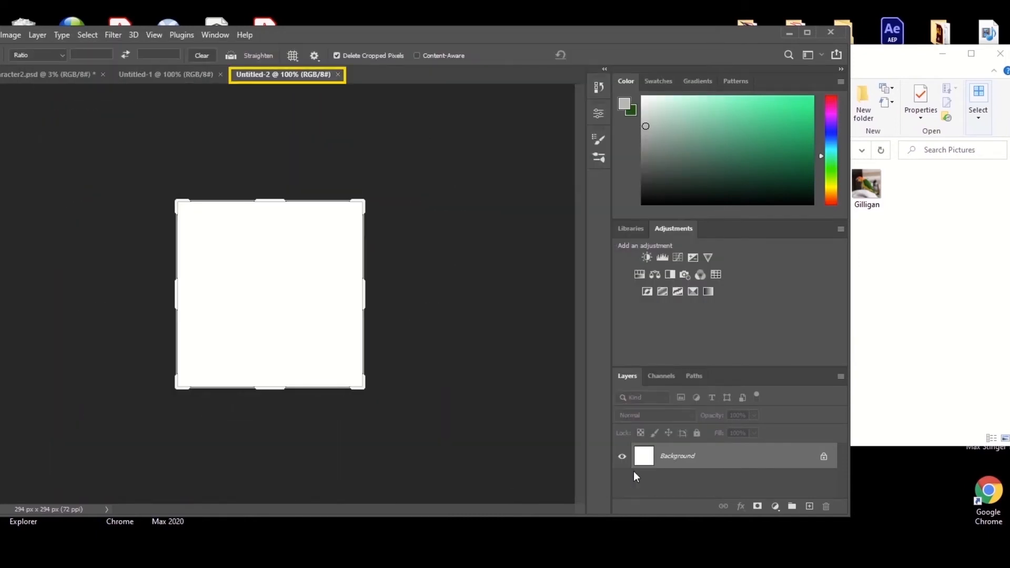
- Place the Gilligan image from the Pictures folder into the new document and commit the placement
{"action": "left_click", "coordinate": [860, 187]}
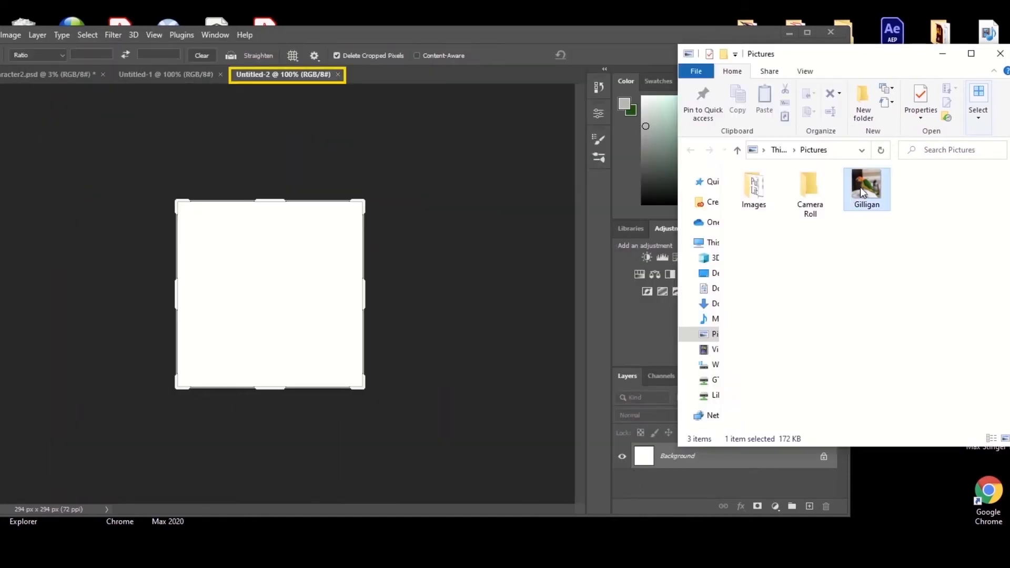
{"action": "left_click_drag", "start_coordinate": [866, 185], "coordinate": [283, 282]}
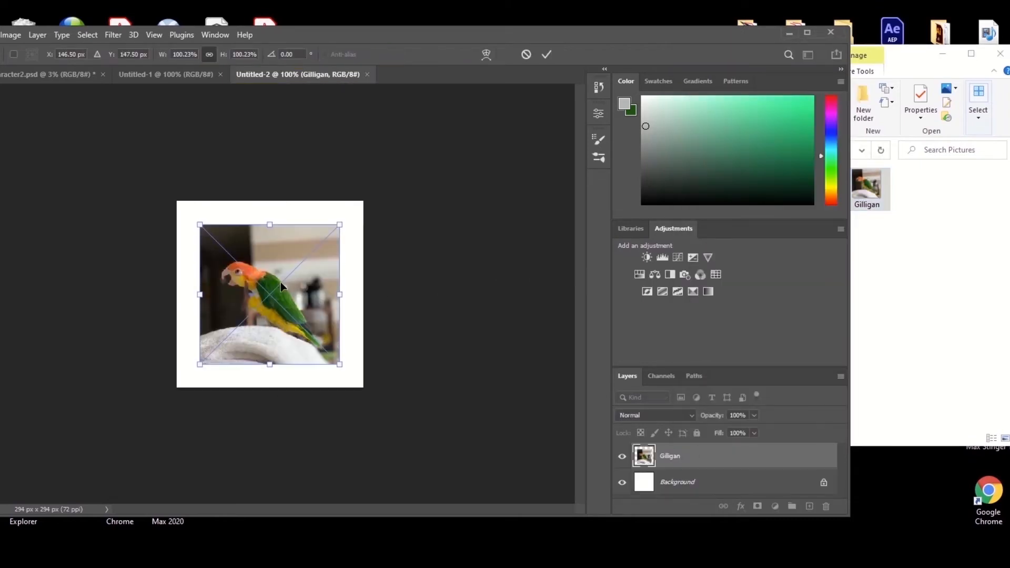
{"action": "left_click", "coordinate": [547, 54]}
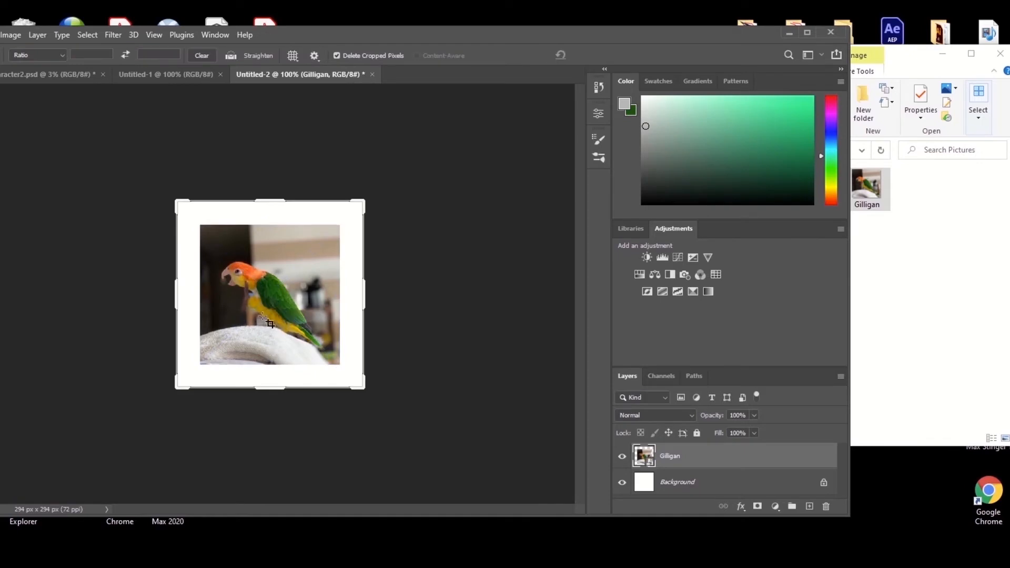
{"action": "key", "text": "ctrl+0"}
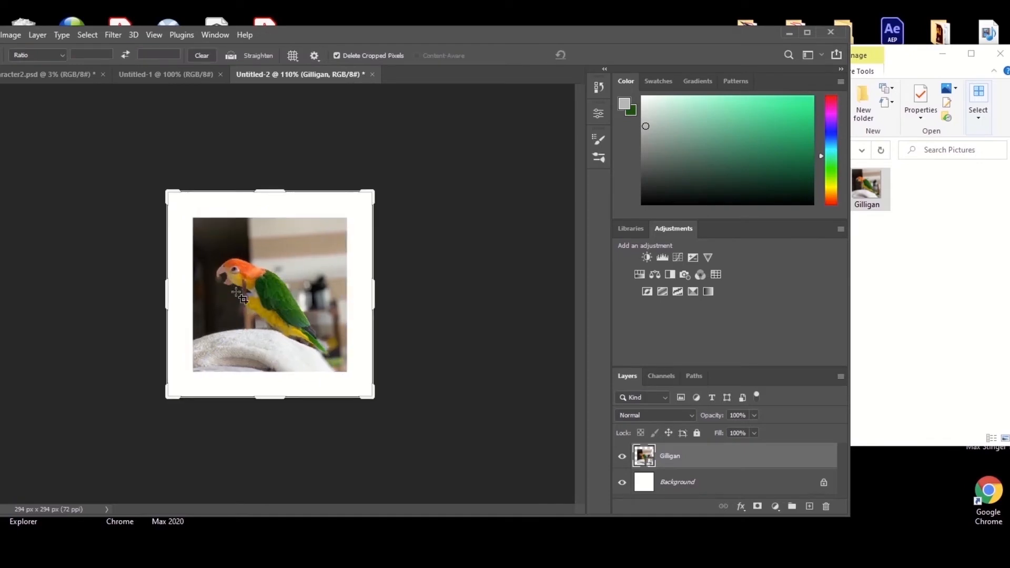
{"action": "scroll", "coordinate": [243, 300], "scroll_direction": "up", "scroll_amount": 1}
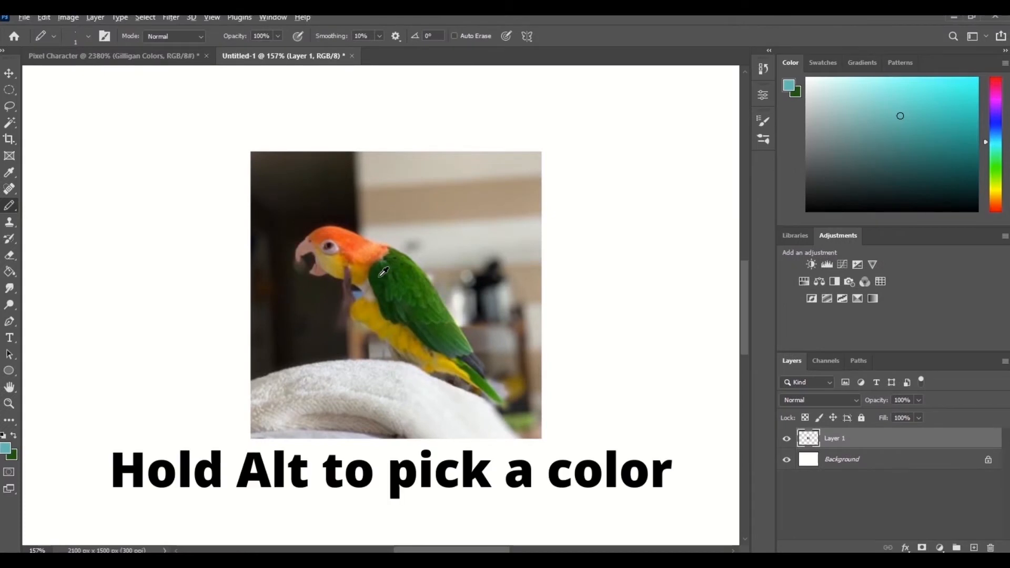
- Sample dark green from the parrot's wing feathers as the foreground color and return to the Pixel Character document
{"action": "left_click", "coordinate": [382, 272], "text": "alt"}
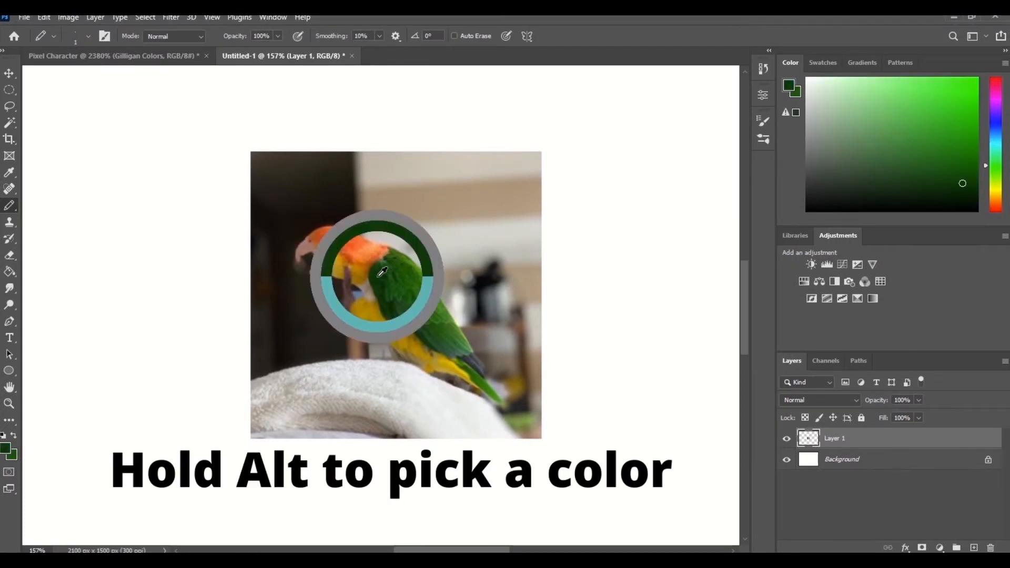
{"action": "left_click_drag", "start_coordinate": [383, 272], "coordinate": [383, 271]}
{"action": "left_click", "coordinate": [151, 56]}
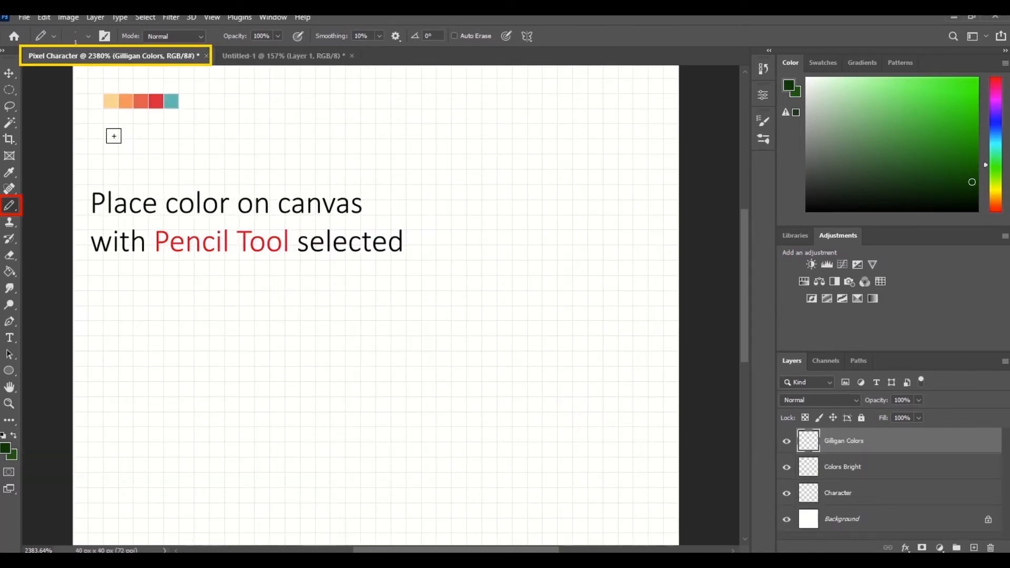
- Place a dark green swatch pixel below the bright palette, then sample orange from the parrot's head in the photo document
{"action": "left_click", "coordinate": [111, 132]}
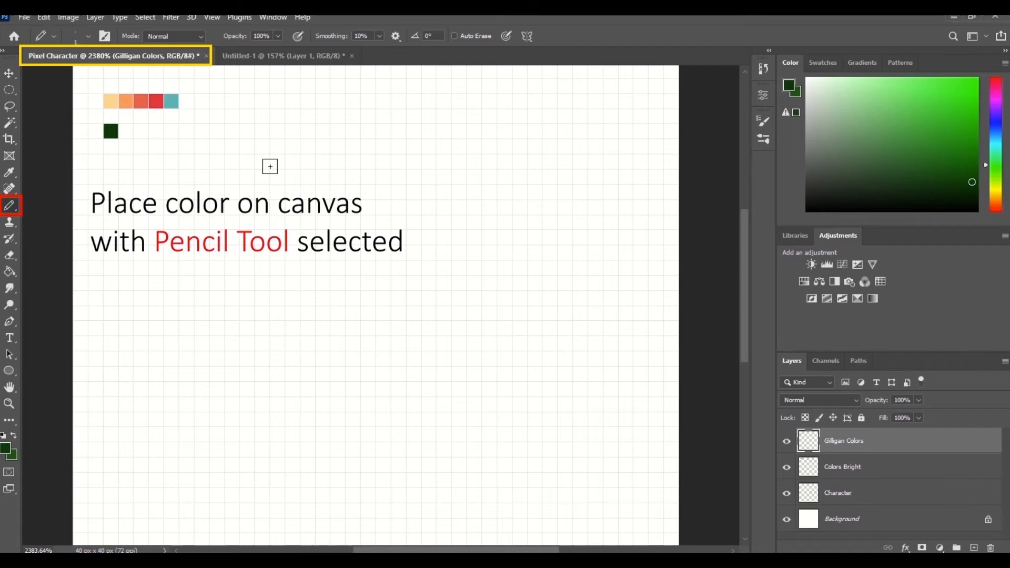
{"action": "left_click", "coordinate": [251, 58]}
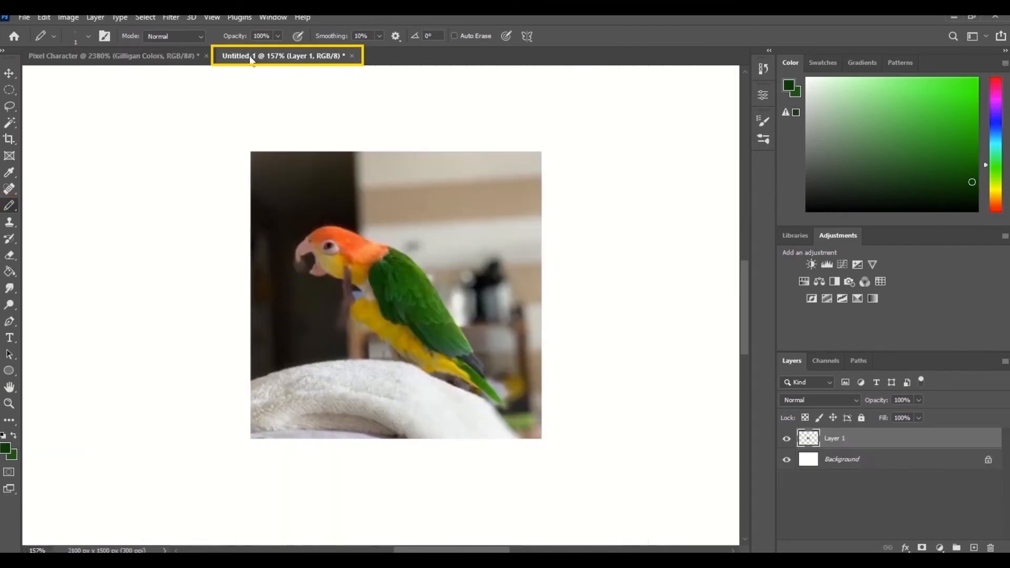
{"action": "left_click", "coordinate": [332, 226], "text": "alt"}
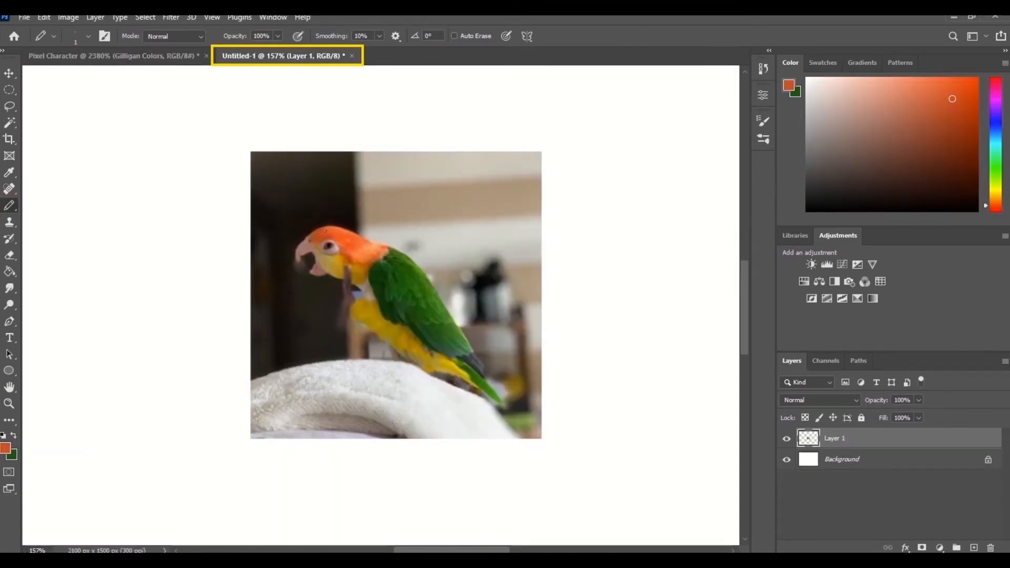
{"action": "left_click", "coordinate": [136, 57]}
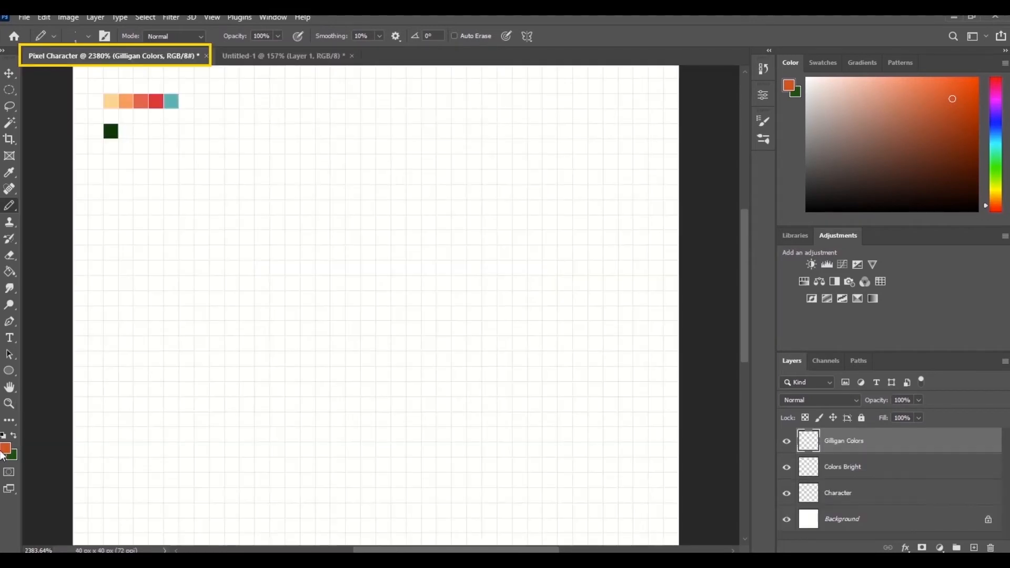
- Sample yellow from the parrot's cheek, dark gray from its tail feathers and grayish brown from its raised foot in the photo
{"action": "left_click", "coordinate": [284, 56]}
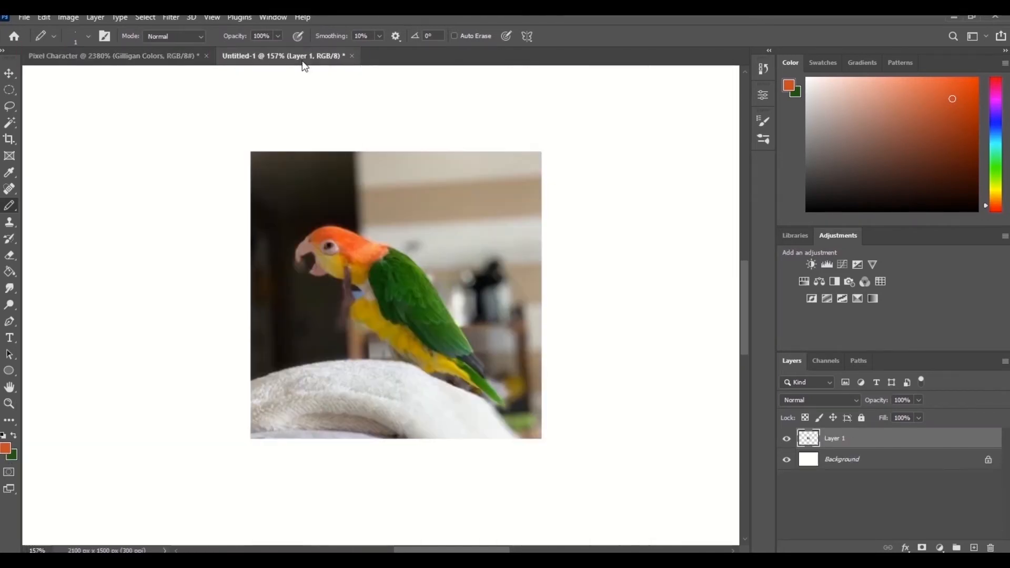
{"action": "mouse_move", "coordinate": [325, 263]}
{"action": "left_mouse_down"}
{"action": "mouse_move", "coordinate": [324, 253]}
{"action": "mouse_move", "coordinate": [339, 262]}
{"action": "left_mouse_up"}
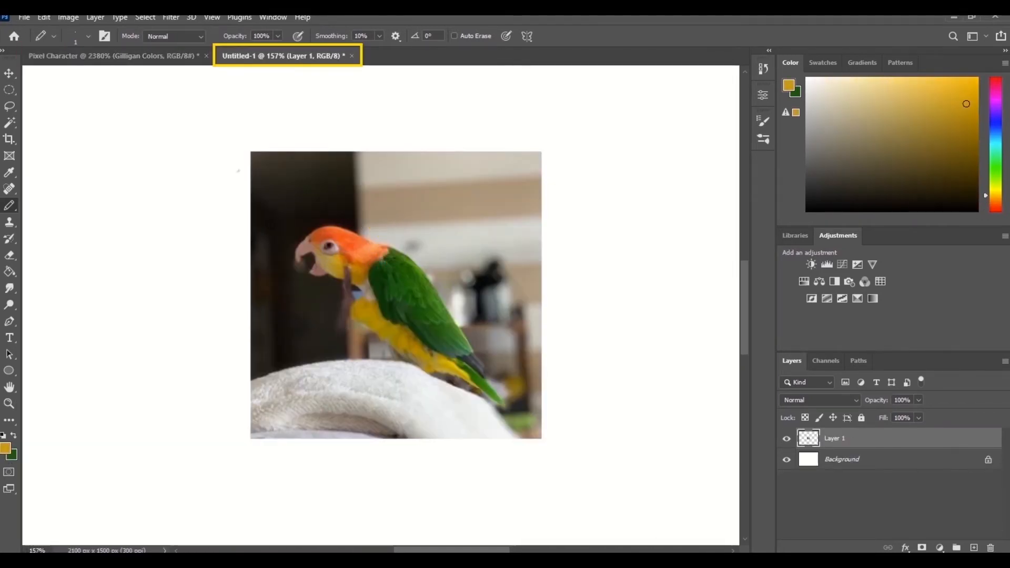
{"action": "left_click", "coordinate": [9, 206]}
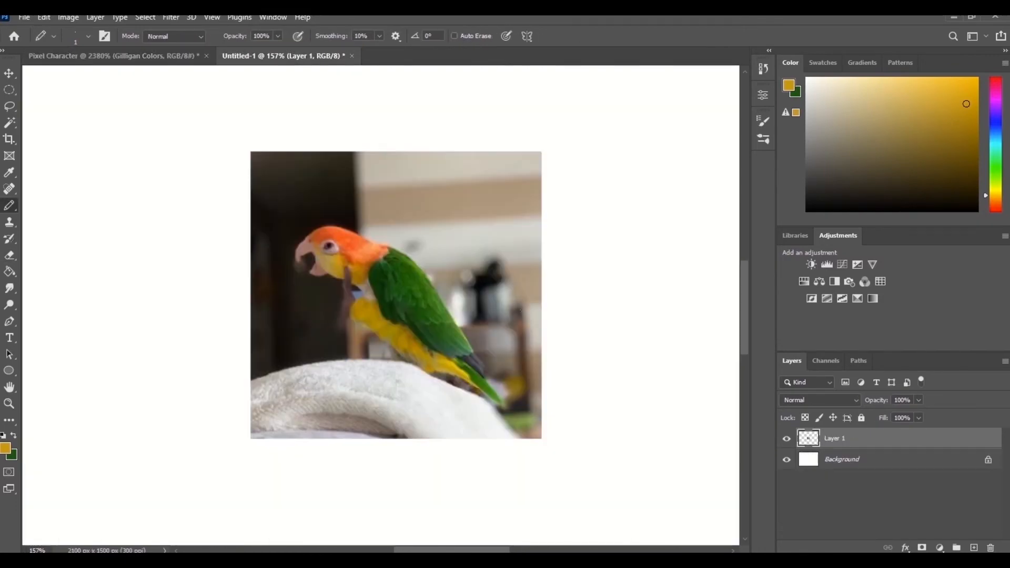
{"action": "left_click_drag", "start_coordinate": [476, 364], "coordinate": [476, 368]}
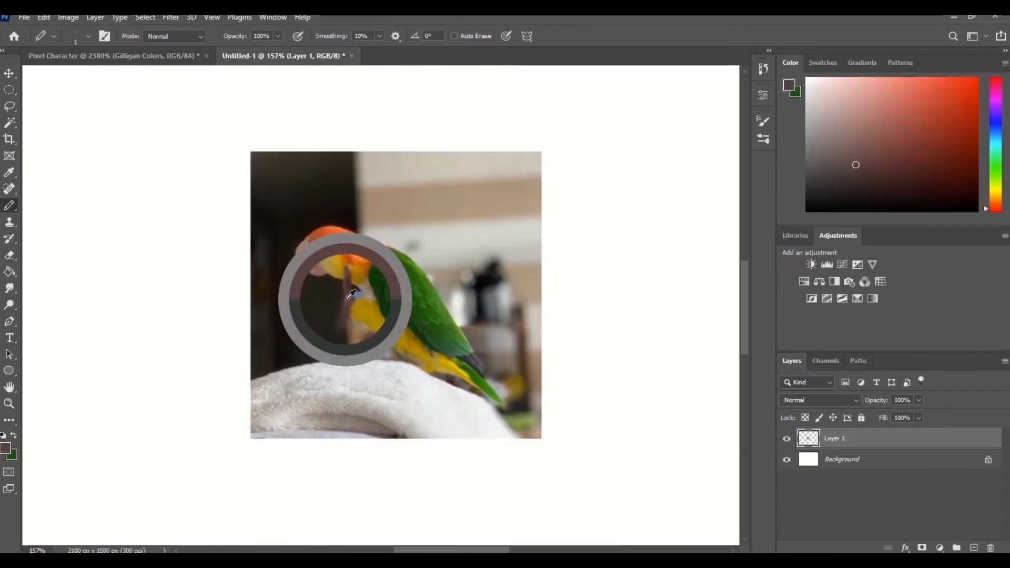
{"action": "left_click_drag", "start_coordinate": [350, 293], "coordinate": [354, 284]}
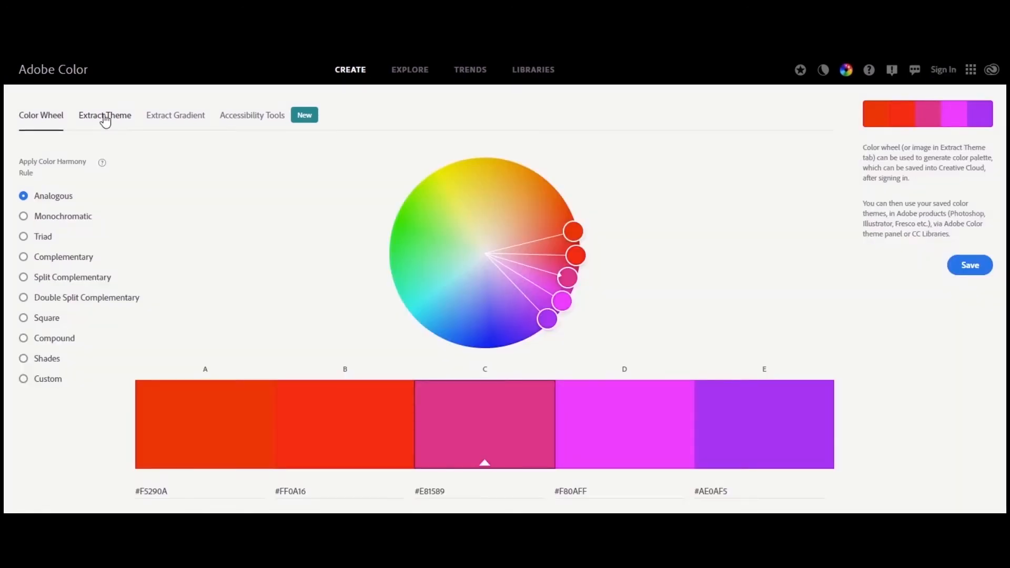
- Switch to Adobe Color, open Extract Theme and start selecting an image file from the computer
{"action": "left_click", "coordinate": [105, 117]}
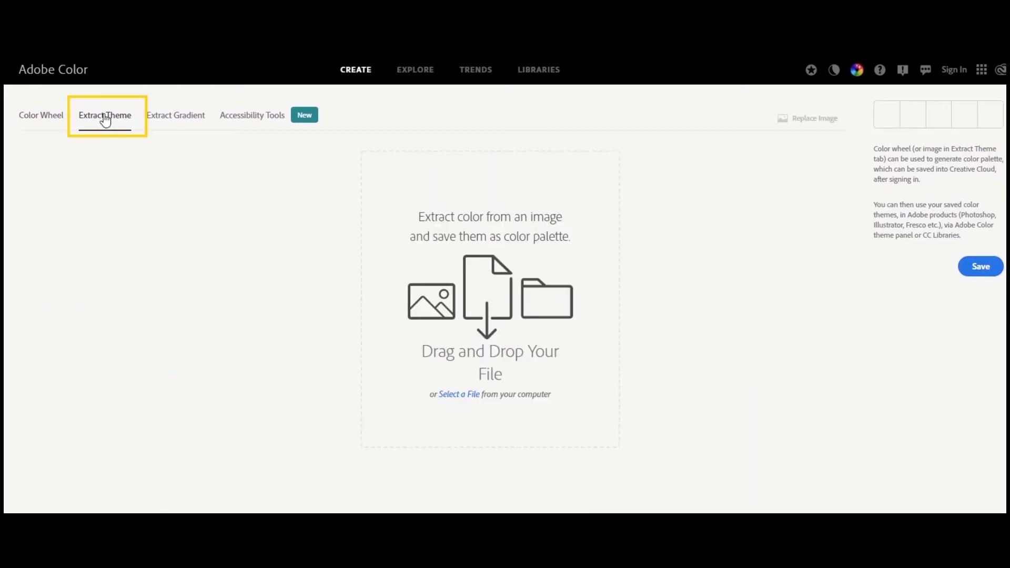
{"action": "left_click", "coordinate": [465, 398]}
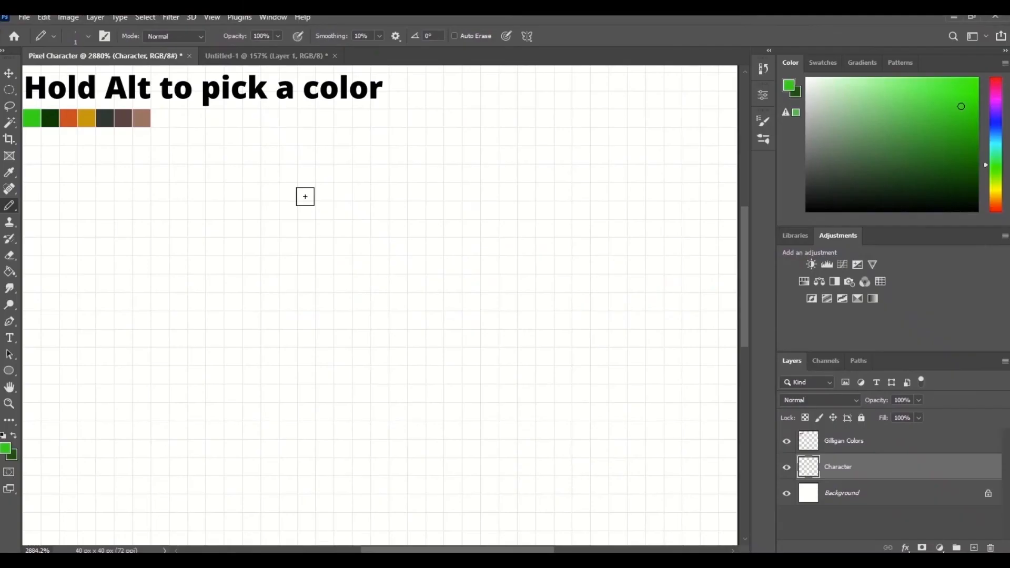
- Pick the palette's orange and draw a four-pixel top row of the parrot's head on the Character layer with the Pencil
{"action": "left_click", "coordinate": [72, 114], "text": "alt"}
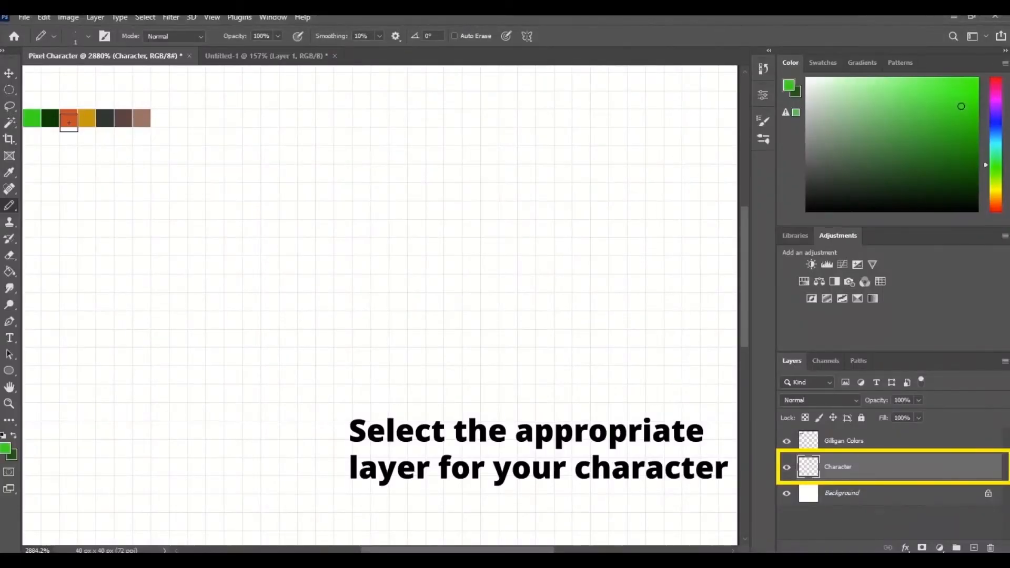
{"action": "left_click", "coordinate": [70, 118], "text": "alt"}
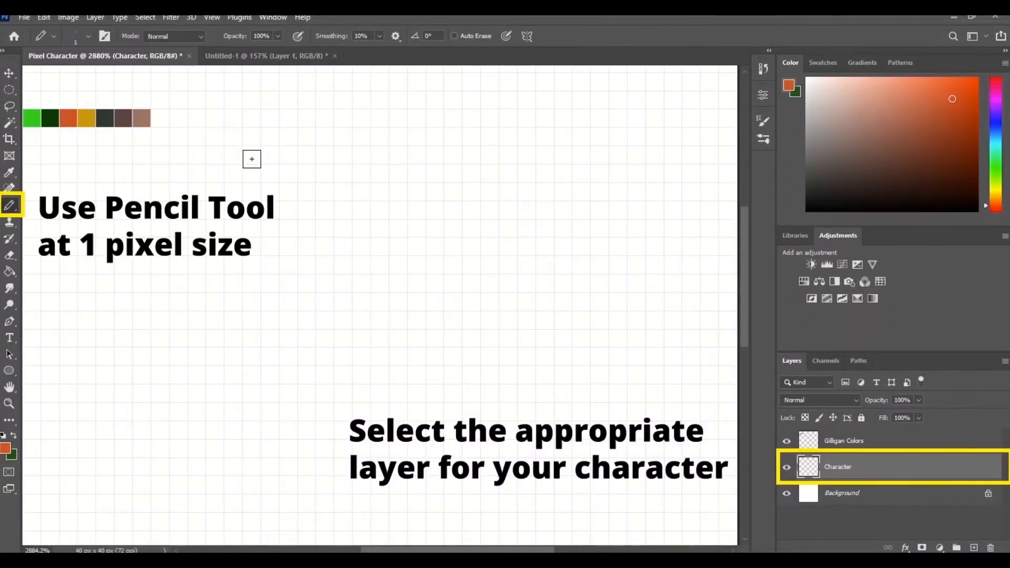
{"action": "left_click", "coordinate": [325, 210]}
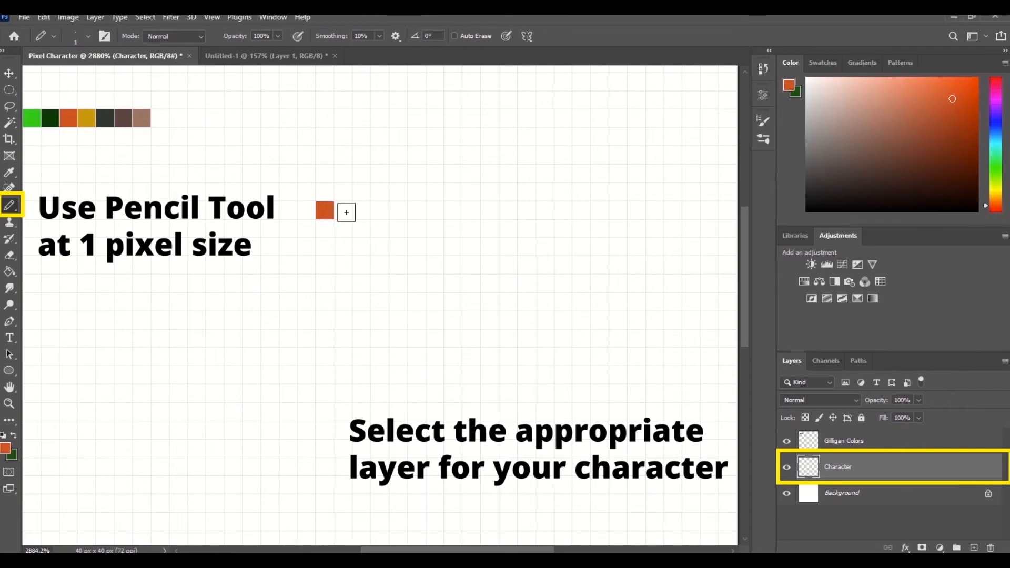
{"action": "left_click", "coordinate": [342, 211]}
{"action": "left_click", "coordinate": [361, 210]}
{"action": "left_click", "coordinate": [379, 210]}
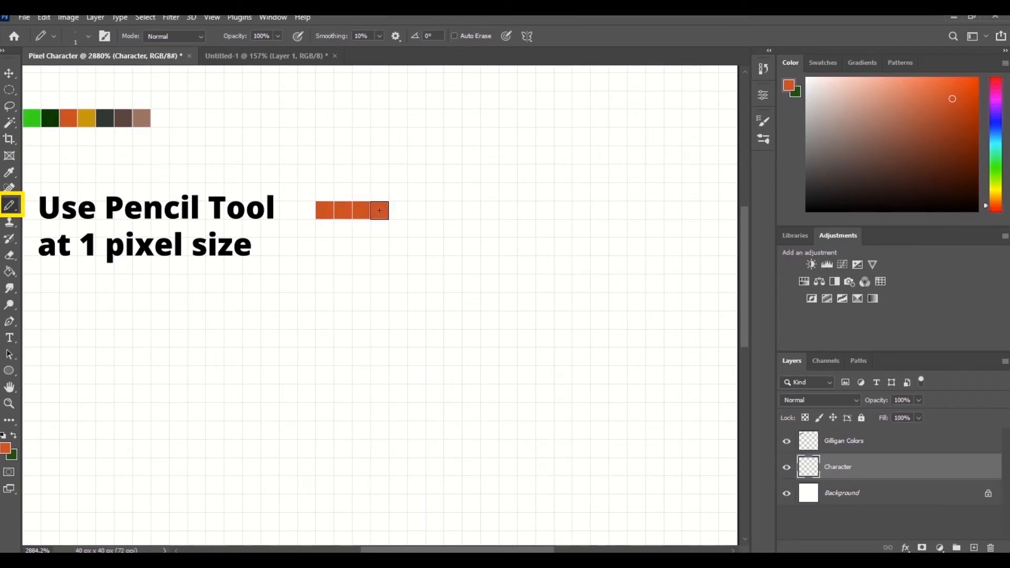
- Build out the orange head with wider rows below, a jagged lower fringe and an extra pixel in the top row
{"action": "left_click_drag", "start_coordinate": [306, 228], "coordinate": [383, 229]}
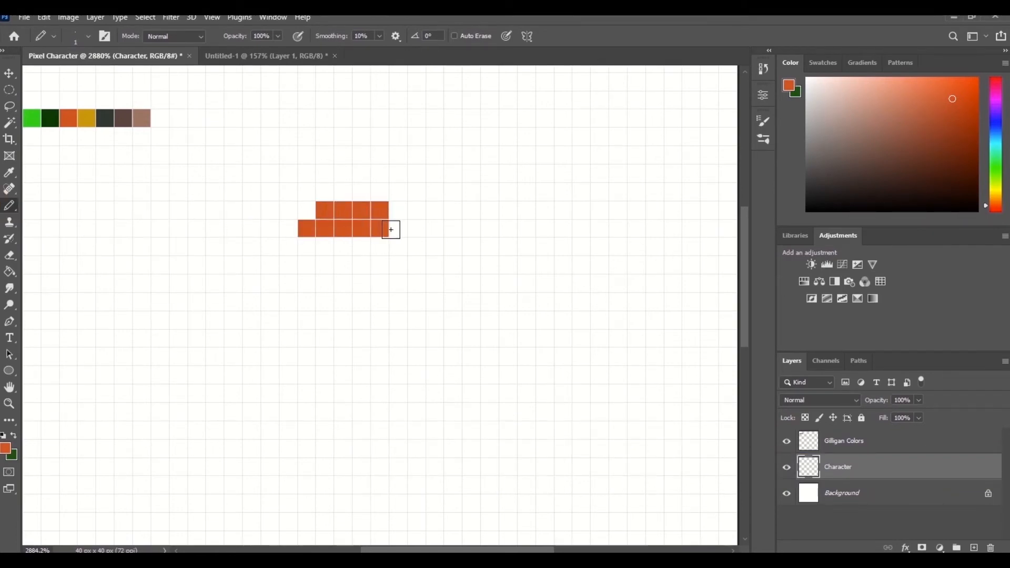
{"action": "left_click_drag", "start_coordinate": [307, 247], "coordinate": [397, 247]}
{"action": "mouse_move", "coordinate": [307, 264]}
{"action": "left_mouse_down"}
{"action": "mouse_move", "coordinate": [367, 263]}
{"action": "mouse_move", "coordinate": [334, 279]}
{"action": "mouse_move", "coordinate": [397, 265]}
{"action": "left_mouse_up"}
{"action": "left_click", "coordinate": [325, 283]}
{"action": "left_click", "coordinate": [361, 283]}
{"action": "left_click", "coordinate": [398, 283]}
{"action": "left_click_drag", "start_coordinate": [289, 229], "coordinate": [287, 282]}
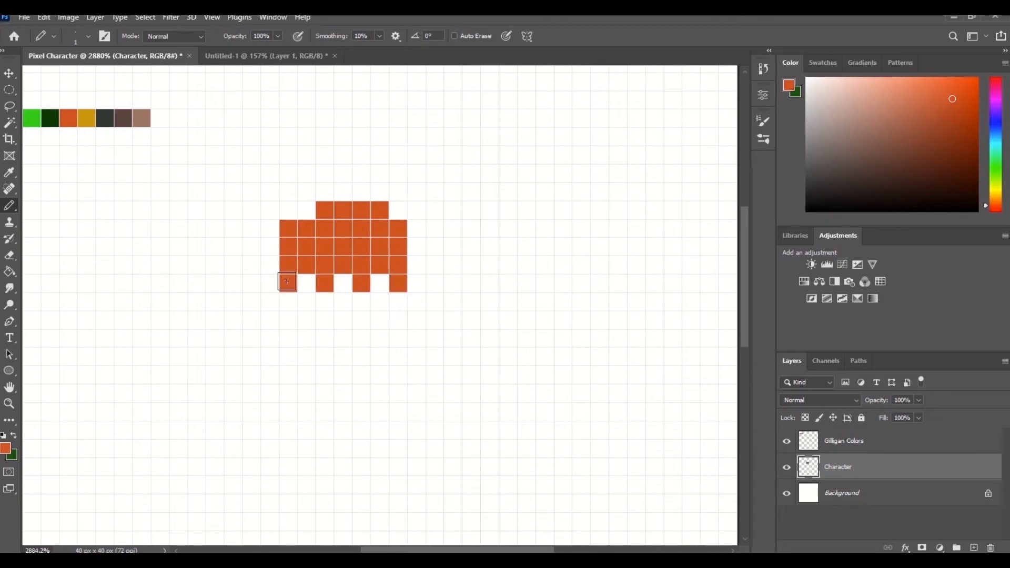
{"action": "left_click", "coordinate": [306, 211]}
- Draw the yellow cheek and throat under the orange head, and add a hooked beak in light brown
{"action": "left_click", "coordinate": [86, 118], "text": "alt"}
{"action": "left_click", "coordinate": [251, 265]}
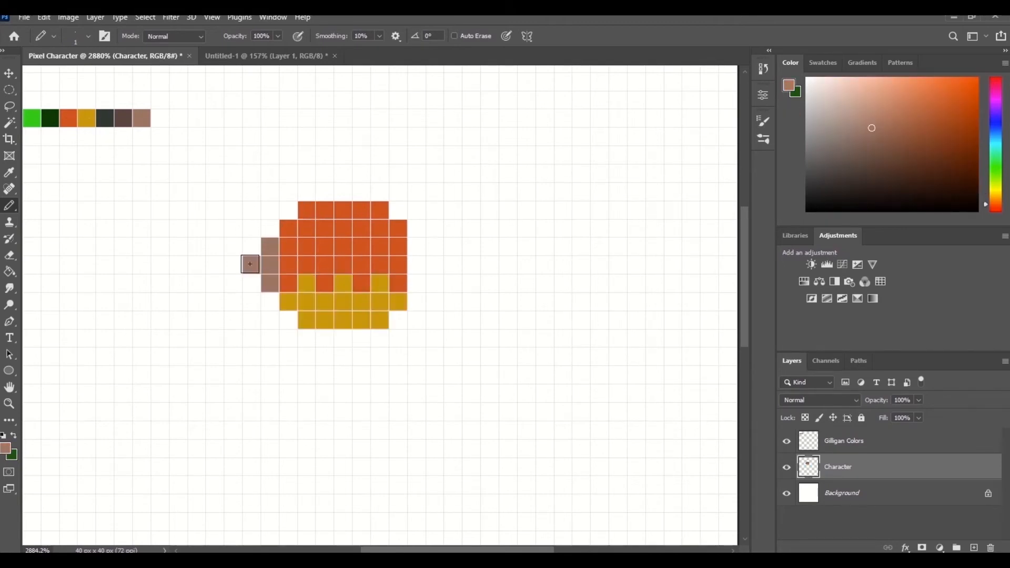
{"action": "left_click", "coordinate": [252, 283]}
{"action": "left_click", "coordinate": [233, 283]}
{"action": "left_click", "coordinate": [233, 300]}
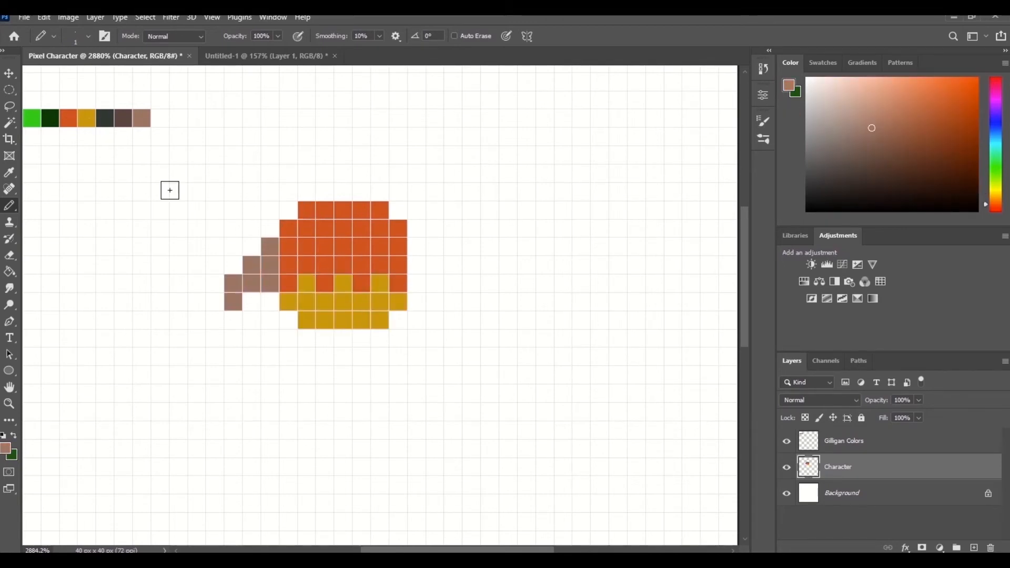
- Add a dark gray eye pixel and extend the back of the head with an orange column
{"action": "left_click", "coordinate": [105, 118], "text": "alt"}
{"action": "left_click", "coordinate": [307, 265]}
{"action": "left_click", "coordinate": [68, 119], "text": "alt"}
{"action": "mouse_move", "coordinate": [417, 247]}
{"action": "left_mouse_down"}
{"action": "mouse_move", "coordinate": [416, 283]}
{"action": "mouse_move", "coordinate": [453, 337]}
{"action": "mouse_move", "coordinate": [545, 430]}
{"action": "mouse_move", "coordinate": [525, 468]}
{"action": "mouse_move", "coordinate": [465, 454]}
{"action": "mouse_move", "coordinate": [368, 395]}
{"action": "mouse_move", "coordinate": [379, 337]}
{"action": "left_mouse_up"}
- Outline the wing in bright green and draw the tail feathers in dark green from its lower tip
{"action": "left_click", "coordinate": [32, 119], "text": "alt"}
{"action": "left_click", "coordinate": [50, 118], "text": "alt"}
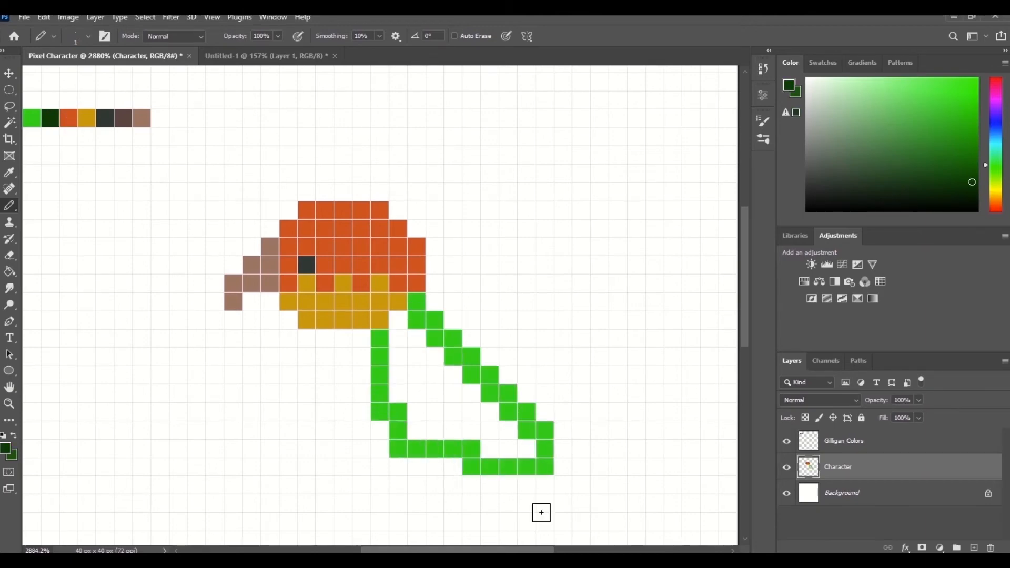
{"action": "mouse_move", "coordinate": [545, 486]}
{"action": "left_mouse_down"}
{"action": "mouse_move", "coordinate": [597, 531]}
{"action": "mouse_move", "coordinate": [527, 486]}
{"action": "left_mouse_up"}
{"action": "scroll", "coordinate": [489, 345], "scroll_direction": "down", "scroll_amount": 1}
- Draw the parrot's rear and raised front legs in the palette's yellow below the wing outline
{"action": "left_click", "coordinate": [86, 77], "text": "alt"}
{"action": "mouse_move", "coordinate": [453, 427]}
{"action": "left_mouse_down"}
{"action": "mouse_move", "coordinate": [469, 447]}
{"action": "mouse_move", "coordinate": [436, 447]}
{"action": "mouse_move", "coordinate": [453, 482]}
{"action": "left_mouse_up"}
{"action": "mouse_move", "coordinate": [380, 391]}
{"action": "left_mouse_down"}
{"action": "mouse_move", "coordinate": [345, 410]}
{"action": "mouse_move", "coordinate": [325, 427]}
{"action": "left_mouse_up"}
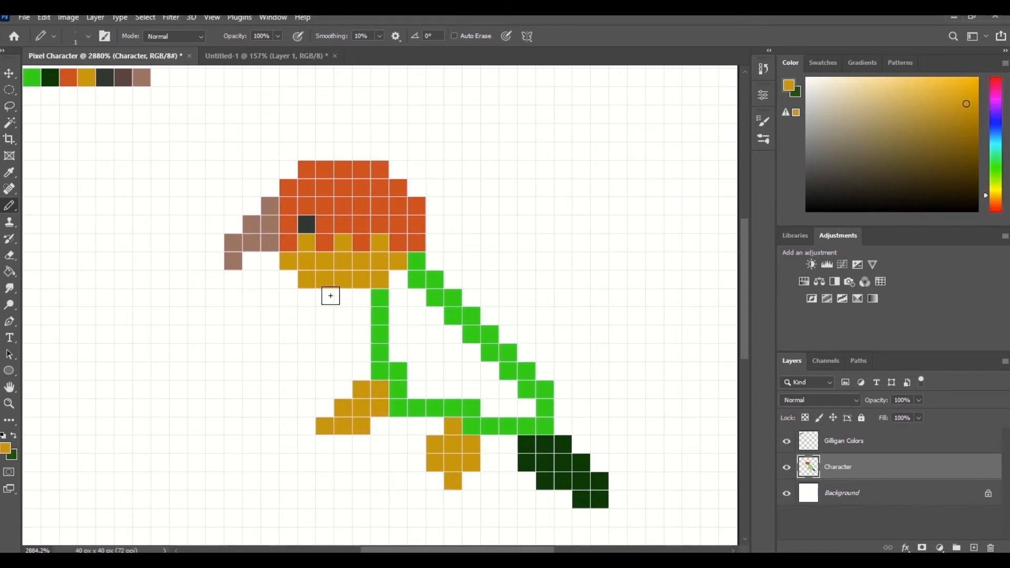
- Add a yellow row under the throat and outline the belly in light gray down to the rear leg
{"action": "mouse_move", "coordinate": [330, 296]}
{"action": "left_mouse_down"}
{"action": "mouse_move", "coordinate": [363, 298]}
{"action": "mouse_move", "coordinate": [333, 350]}
{"action": "mouse_move", "coordinate": [388, 406]}
{"action": "mouse_move", "coordinate": [435, 426]}
{"action": "left_mouse_up"}
{"action": "left_click", "coordinate": [105, 78], "text": "alt"}
{"action": "left_click", "coordinate": [323, 315]}
{"action": "key", "text": "c"}
{"action": "left_click", "coordinate": [86, 78]}
{"action": "key", "text": "Escape"}
{"action": "key", "text": "b"}
- Extend the raised front leg downward with more yellow pixels
{"action": "left_click", "coordinate": [87, 79], "text": "alt"}
{"action": "left_click", "coordinate": [324, 462]}
{"action": "mouse_move", "coordinate": [356, 443]}
{"action": "left_mouse_down"}
{"action": "mouse_move", "coordinate": [301, 451]}
{"action": "mouse_move", "coordinate": [306, 466]}
{"action": "mouse_move", "coordinate": [270, 444]}
{"action": "left_mouse_up"}
- Draw both feet with spread toes in the palette's dark brown below the yellow legs
{"action": "left_click", "coordinate": [123, 77], "text": "alt"}
{"action": "left_click", "coordinate": [287, 481]}
{"action": "left_click_drag", "start_coordinate": [324, 480], "coordinate": [324, 498]}
{"action": "mouse_move", "coordinate": [453, 499]}
{"action": "left_mouse_down"}
{"action": "mouse_move", "coordinate": [443, 523]}
{"action": "mouse_move", "coordinate": [467, 535]}
{"action": "left_mouse_up"}
{"action": "scroll", "coordinate": [458, 534], "scroll_direction": "down", "scroll_amount": 2}
{"action": "left_click", "coordinate": [416, 534]}
{"action": "left_click", "coordinate": [489, 534]}
{"action": "scroll", "coordinate": [462, 374], "scroll_direction": "up", "scroll_amount": 5}
- Pick dark green from the palette and lengthen the tip of the tail
{"action": "left_click", "coordinate": [50, 88], "text": "alt"}
{"action": "left_click", "coordinate": [617, 526]}
{"action": "scroll", "coordinate": [535, 398], "scroll_direction": "down", "scroll_amount": 4}
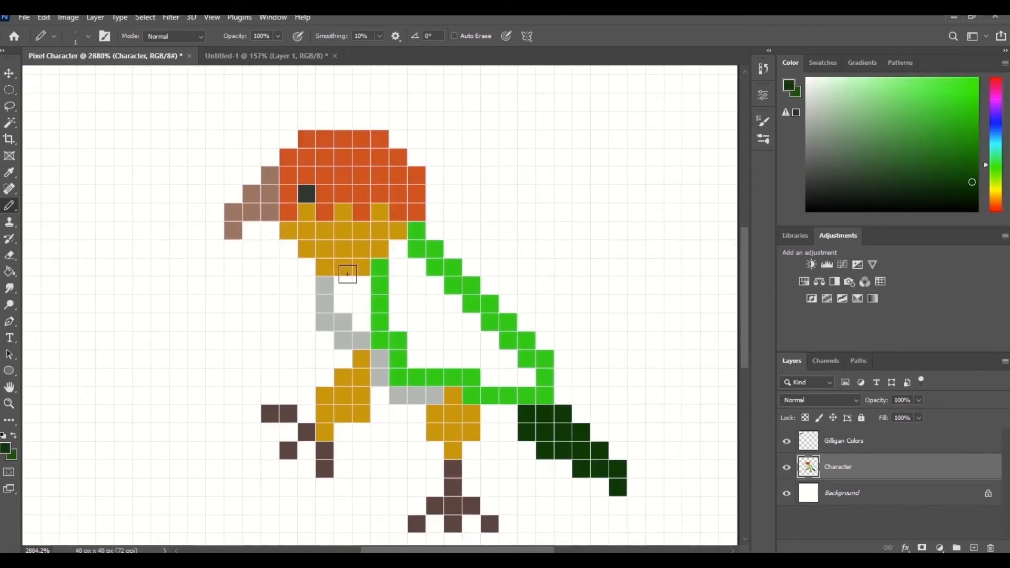
- Fill the wing outline with its bright green and the belly outline with its light gray using the Paint Bucket
{"action": "scroll", "coordinate": [435, 259], "scroll_direction": "down", "scroll_amount": 1}
{"action": "left_click", "coordinate": [447, 243], "text": "alt"}
{"action": "key", "text": "g"}
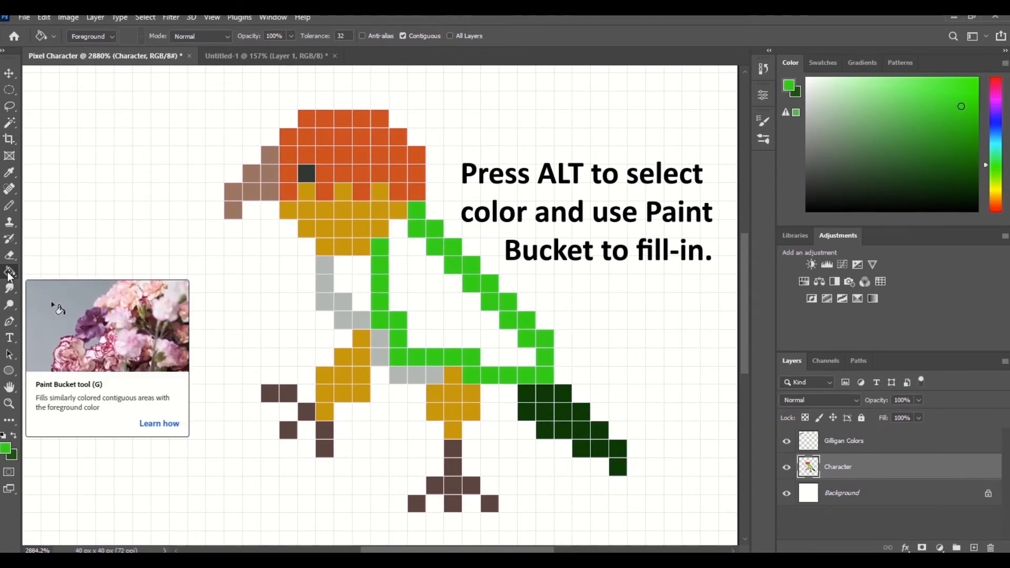
{"action": "left_click", "coordinate": [419, 285]}
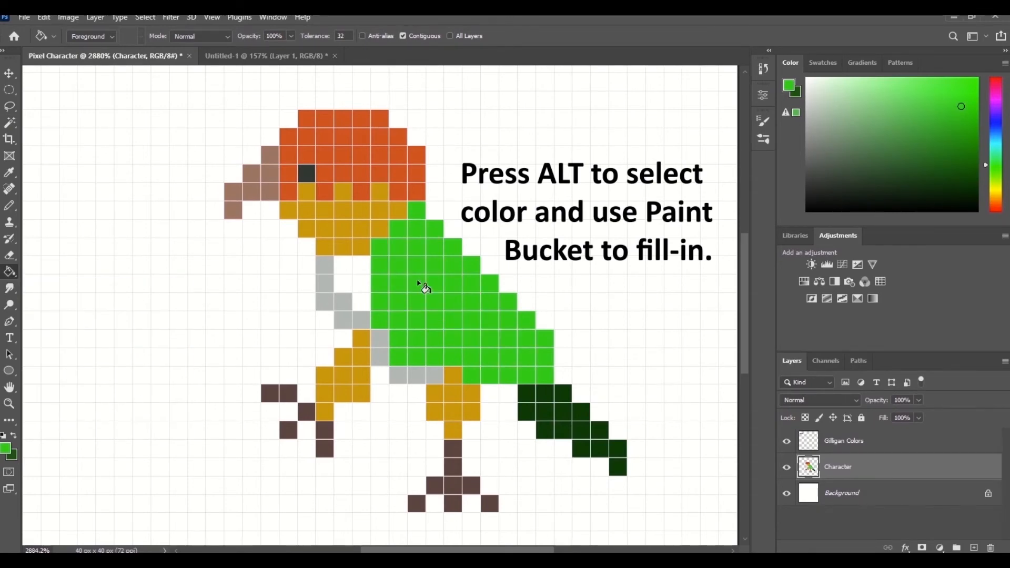
{"action": "left_click", "coordinate": [319, 271], "text": "alt"}
{"action": "left_click", "coordinate": [344, 282]}
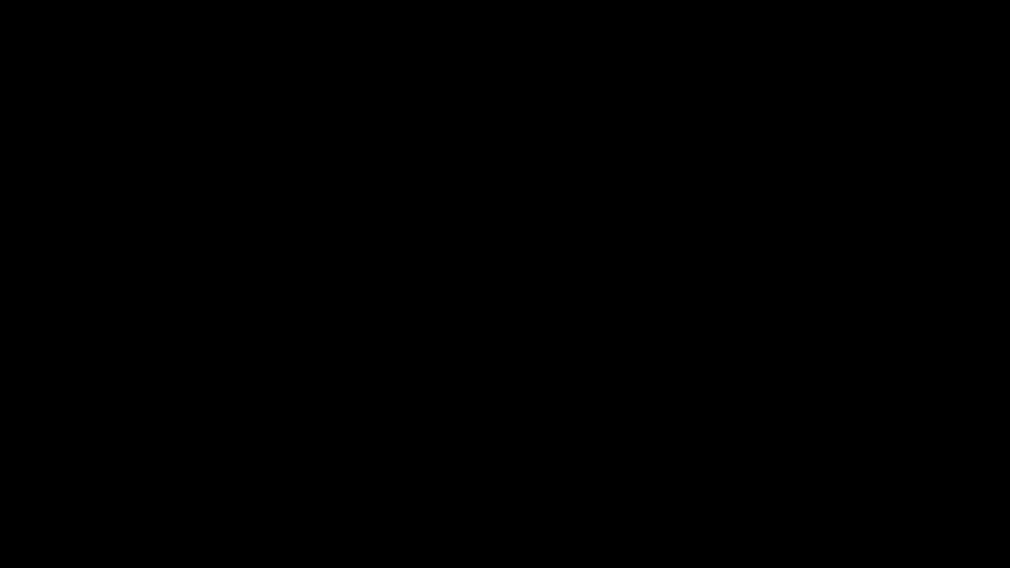
{"action": "key", "text": "b"}
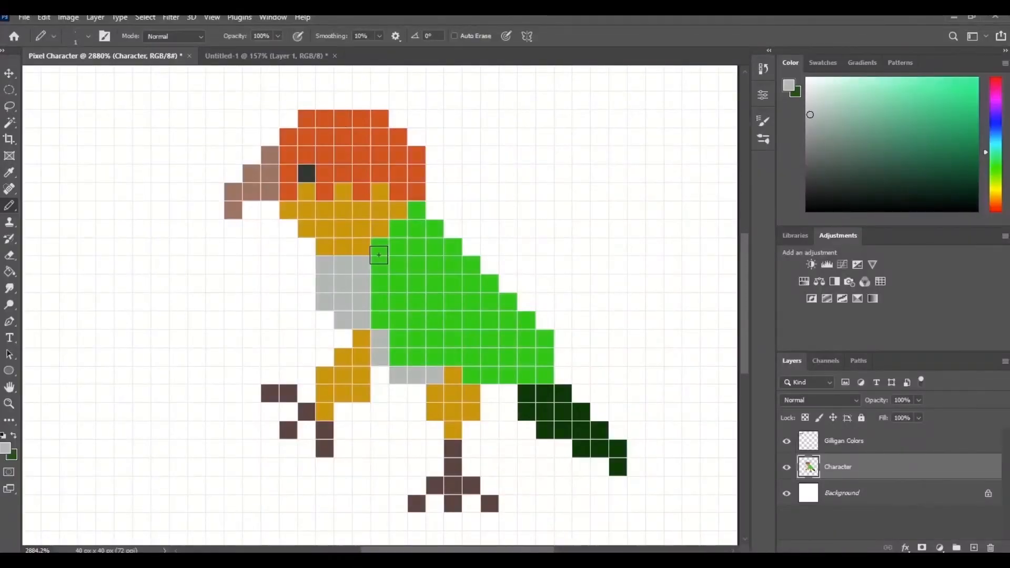
- Turn off the display of both the Grid and the Pixel Grid
{"action": "left_click", "coordinate": [212, 18]}
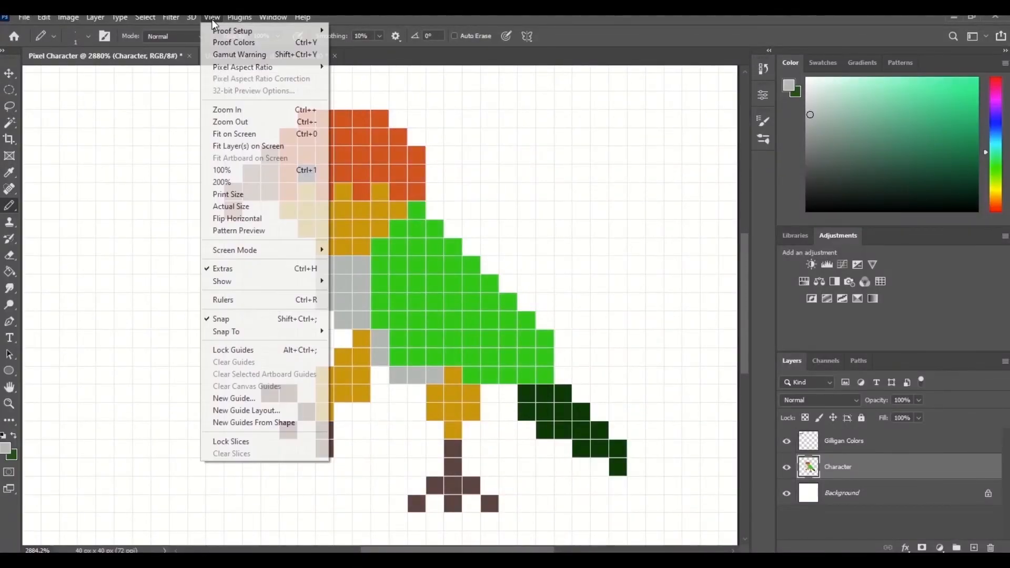
{"action": "mouse_move", "coordinate": [236, 289]}
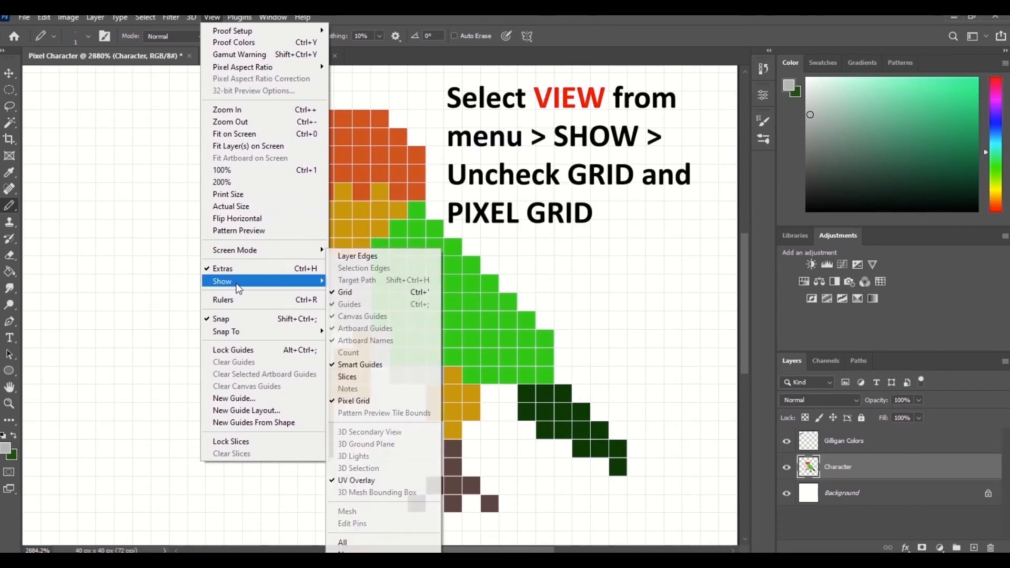
{"action": "left_click", "coordinate": [358, 292]}
{"action": "left_click", "coordinate": [212, 17]}
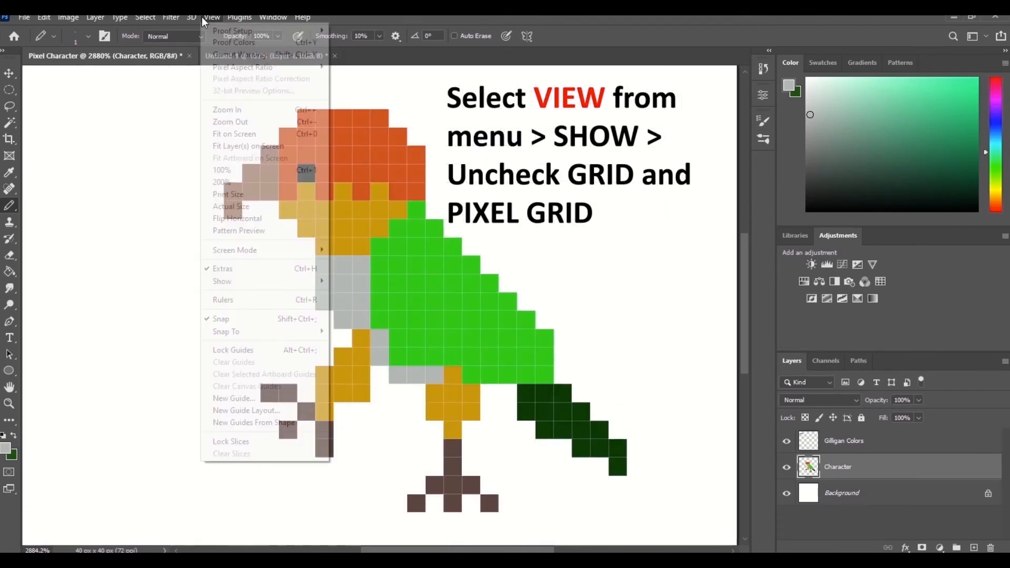
{"action": "mouse_move", "coordinate": [258, 287]}
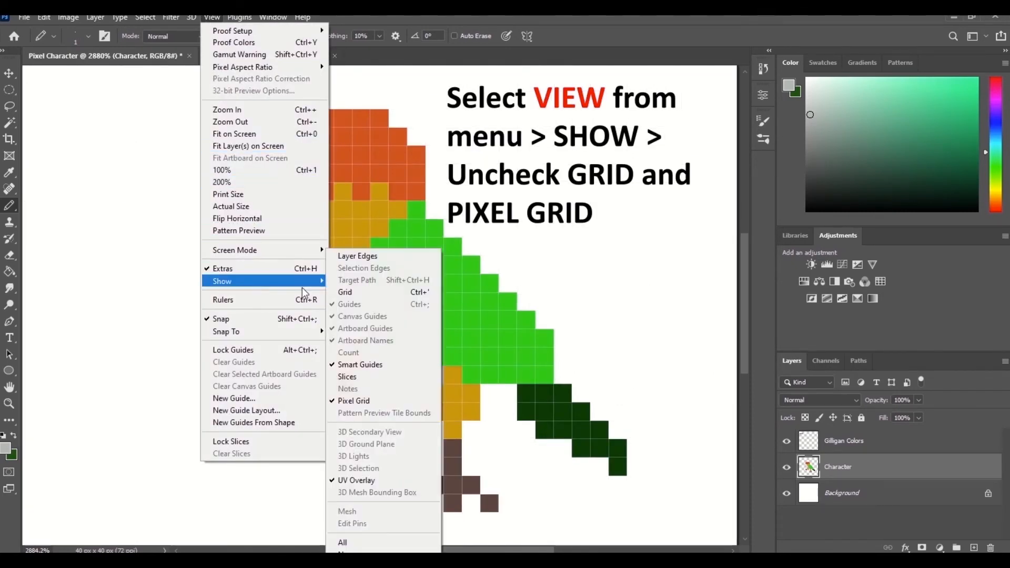
{"action": "left_click", "coordinate": [360, 401]}
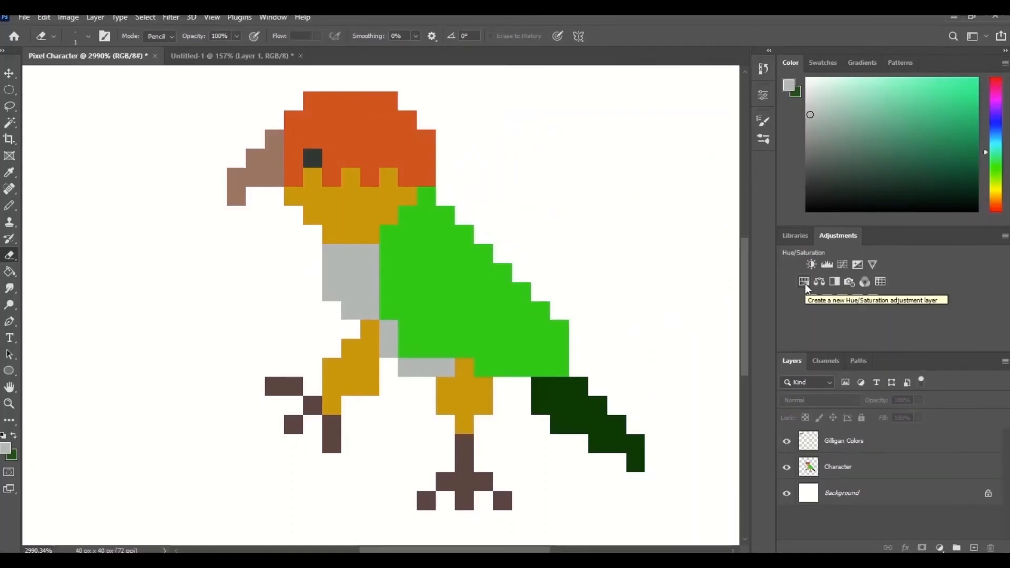
- Add a Hue/Saturation adjustment layer and shift the colors toward a yellower orange and more vivid tones
{"action": "left_click", "coordinate": [804, 283]}
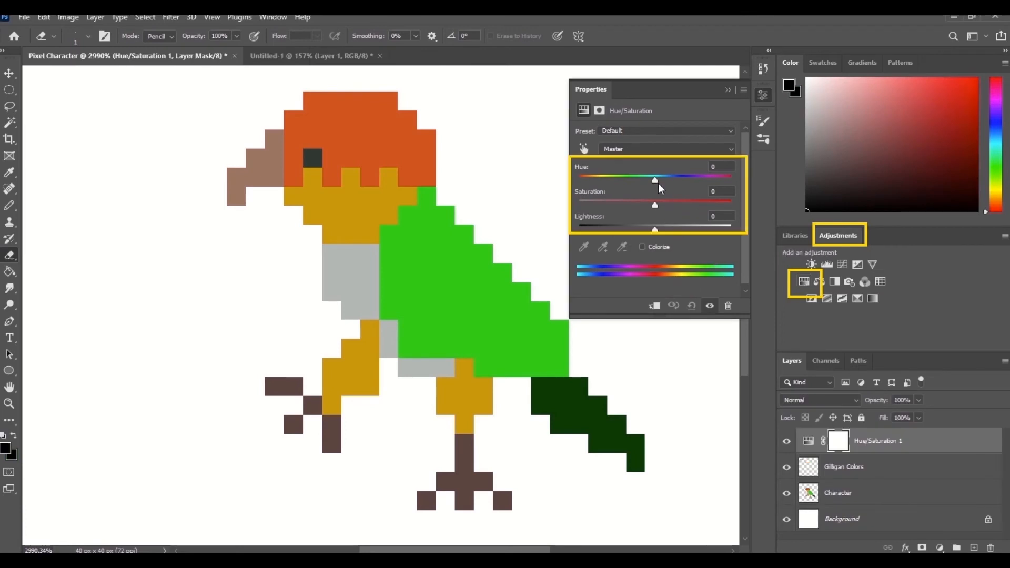
{"action": "left_click_drag", "start_coordinate": [655, 179], "coordinate": [673, 211]}
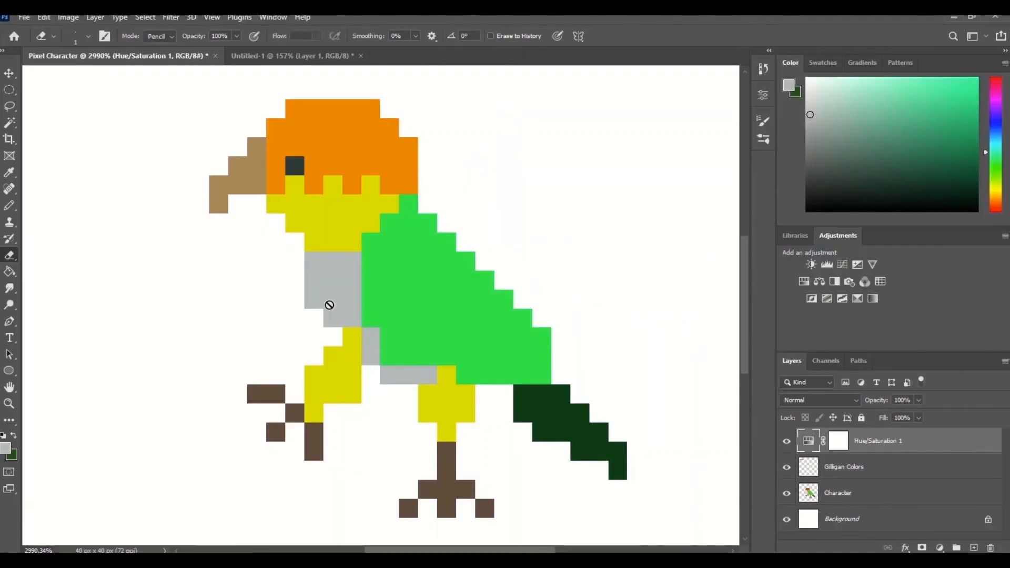
- Delete the Gilligan Colors layer and erase the leftover green swatch pixel from the Character layer
{"action": "key", "text": "ctrl+0"}
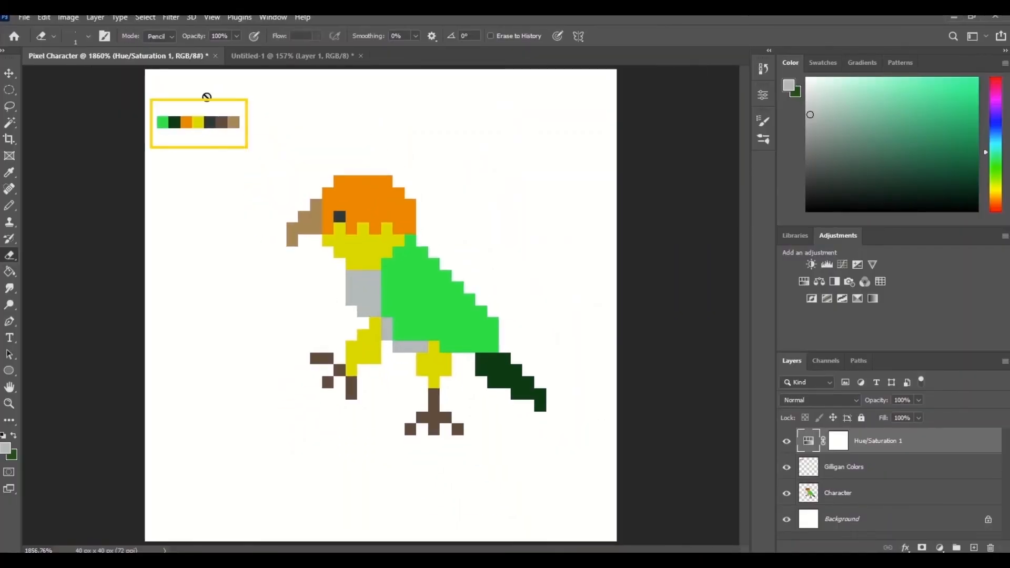
{"action": "left_click", "coordinate": [897, 467]}
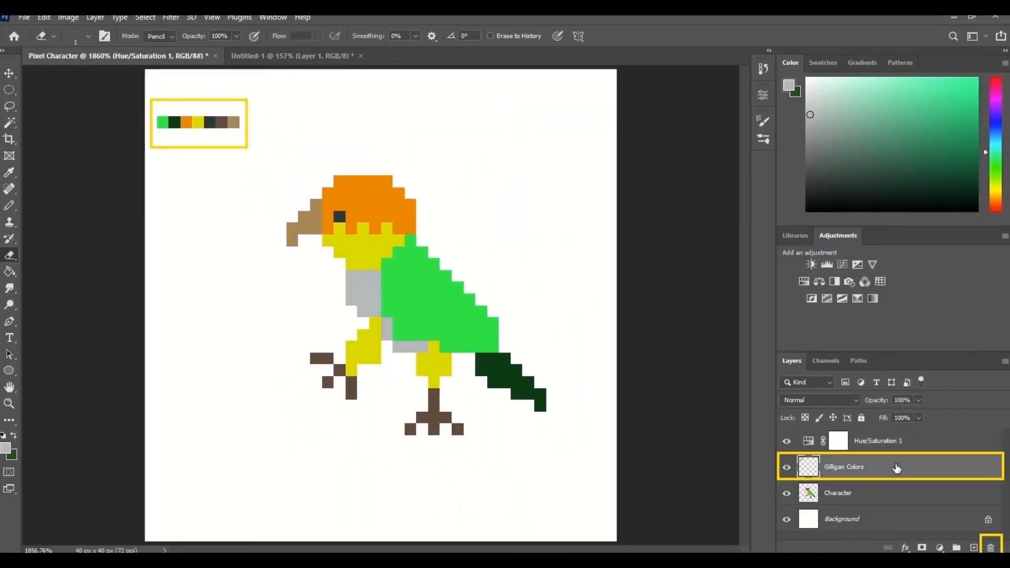
{"action": "left_click", "coordinate": [787, 468]}
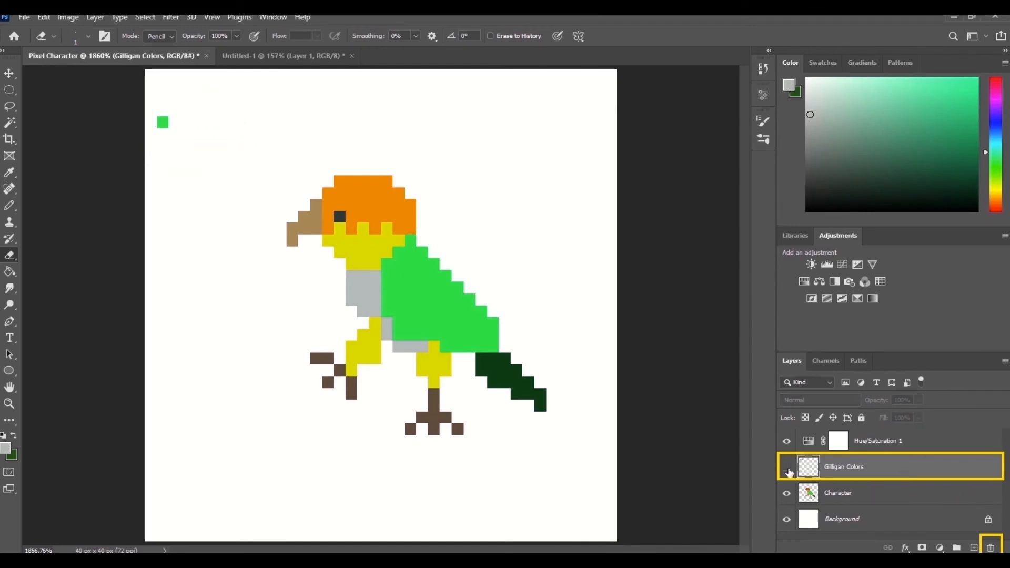
{"action": "left_click", "coordinate": [787, 468]}
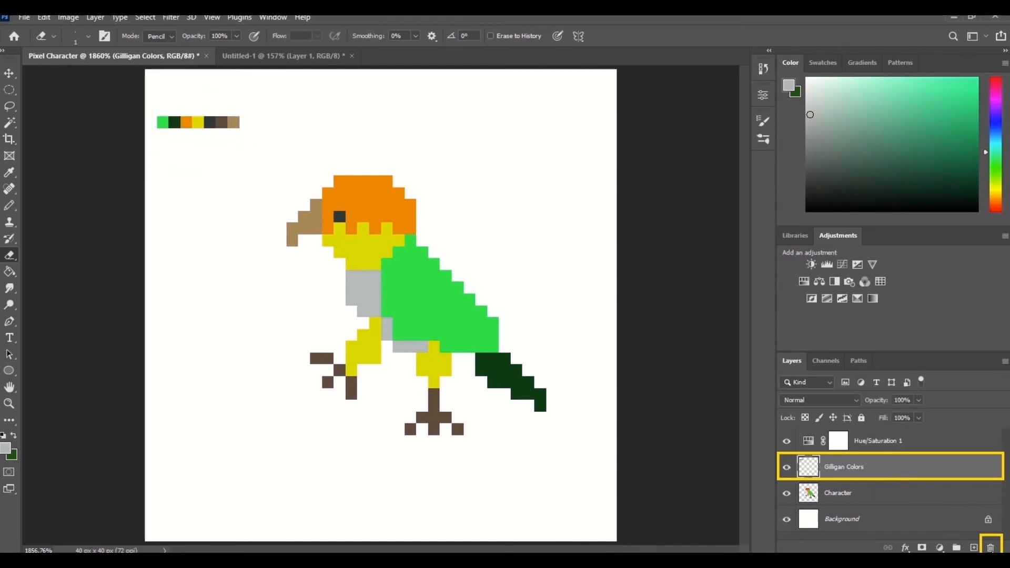
{"action": "left_click", "coordinate": [990, 548]}
{"action": "left_click", "coordinate": [455, 221]}
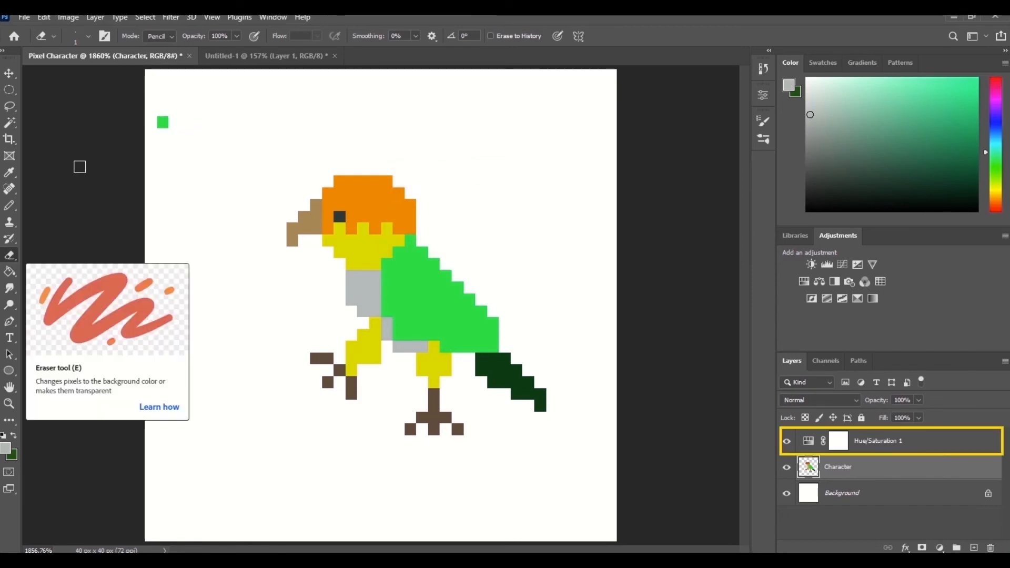
{"action": "left_click", "coordinate": [163, 122]}
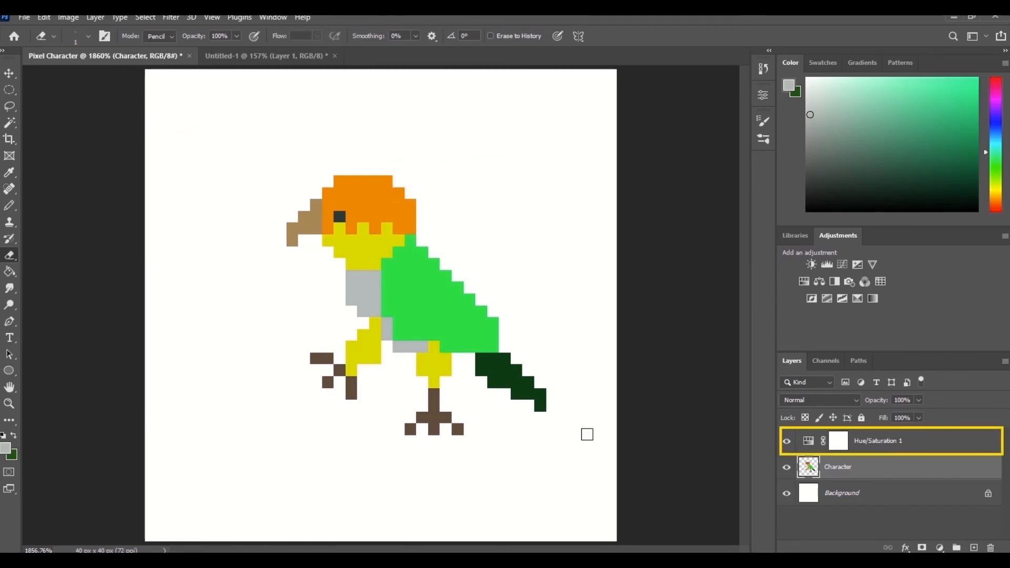
- Merge the Hue/Saturation adjustment, Character and Background layers into a single layer
{"action": "left_click", "coordinate": [950, 441], "text": "shift"}
{"action": "left_click", "coordinate": [928, 495], "text": "shift"}
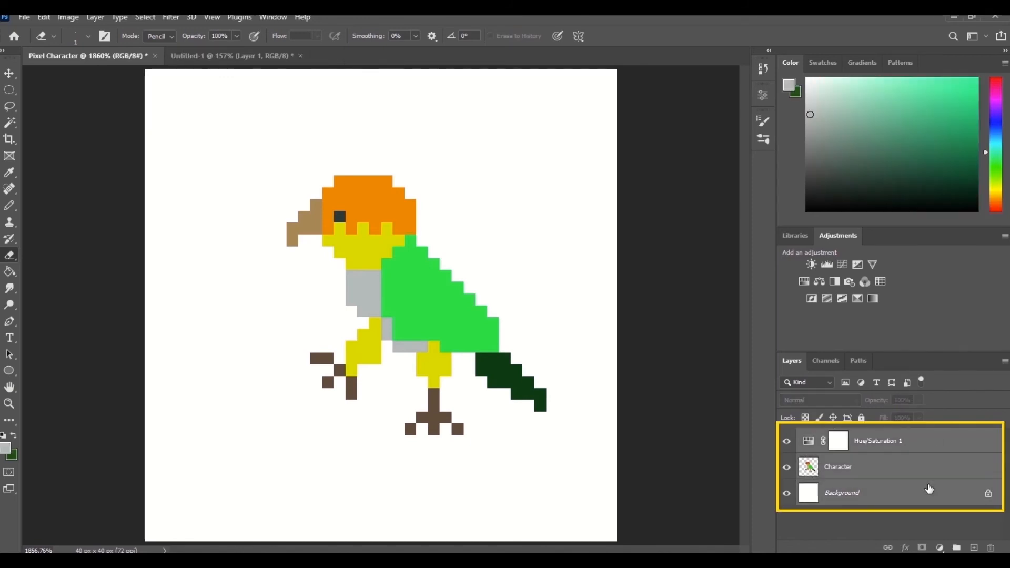
{"action": "right_click", "coordinate": [904, 488]}
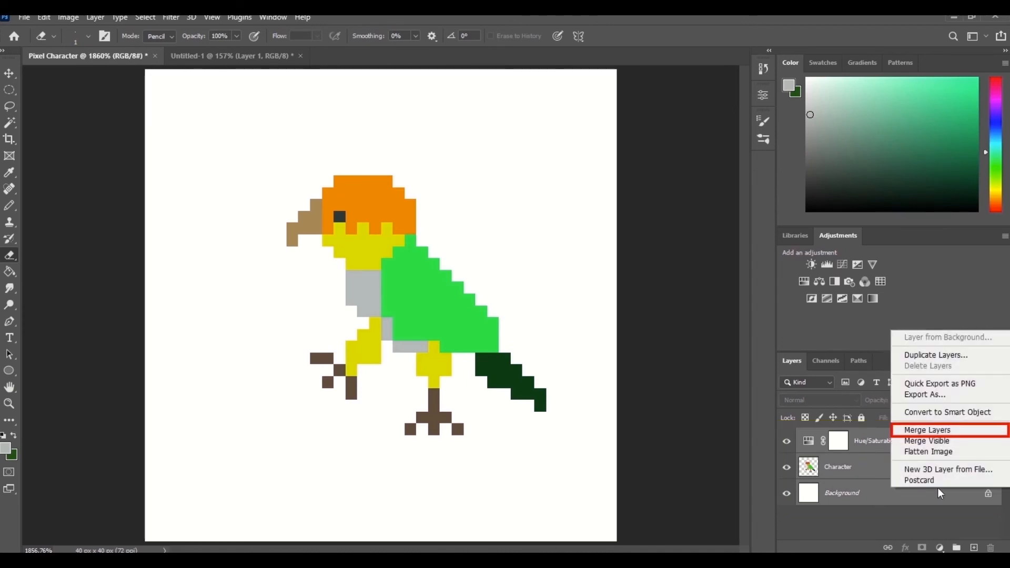
{"action": "left_click", "coordinate": [960, 433]}
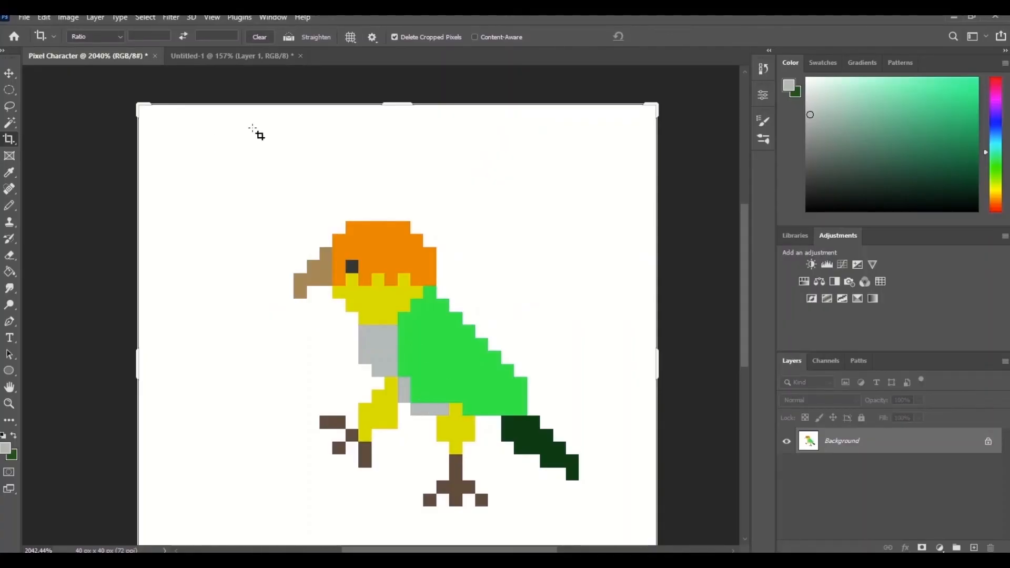
- Crop the canvas closely around the parrot to about 24 × 24 px
{"action": "scroll", "coordinate": [405, 326], "scroll_direction": "up", "scroll_amount": 2}
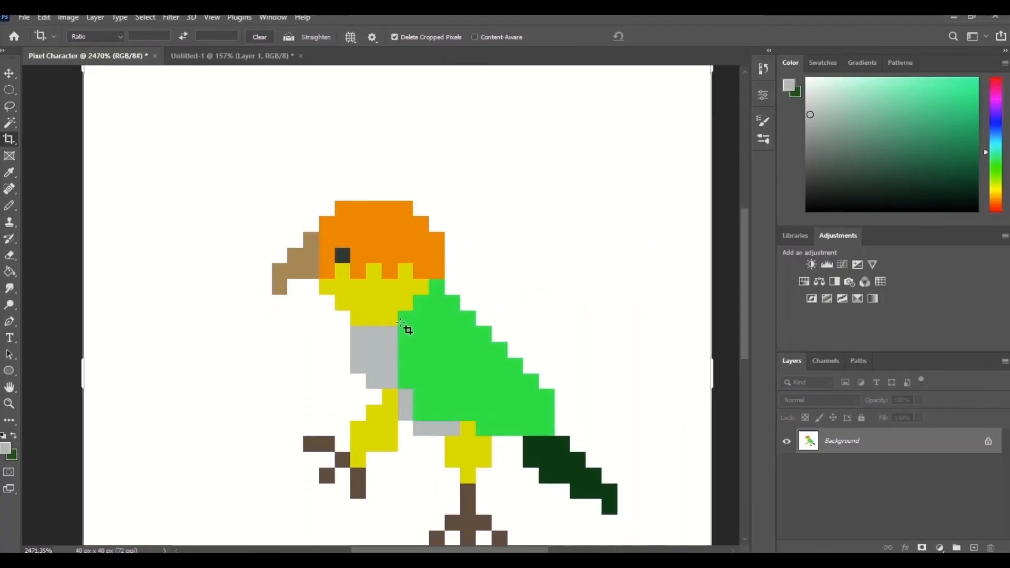
{"action": "scroll", "coordinate": [406, 327], "scroll_direction": "up", "scroll_amount": 2}
{"action": "left_click_drag", "start_coordinate": [744, 311], "coordinate": [750, 332]}
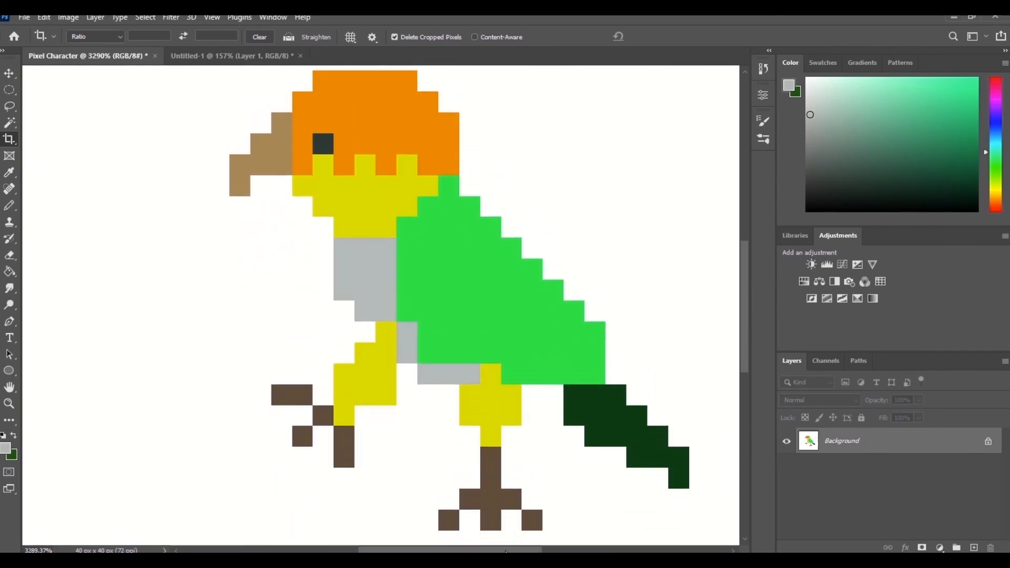
{"action": "left_click_drag", "start_coordinate": [506, 550], "coordinate": [522, 551]}
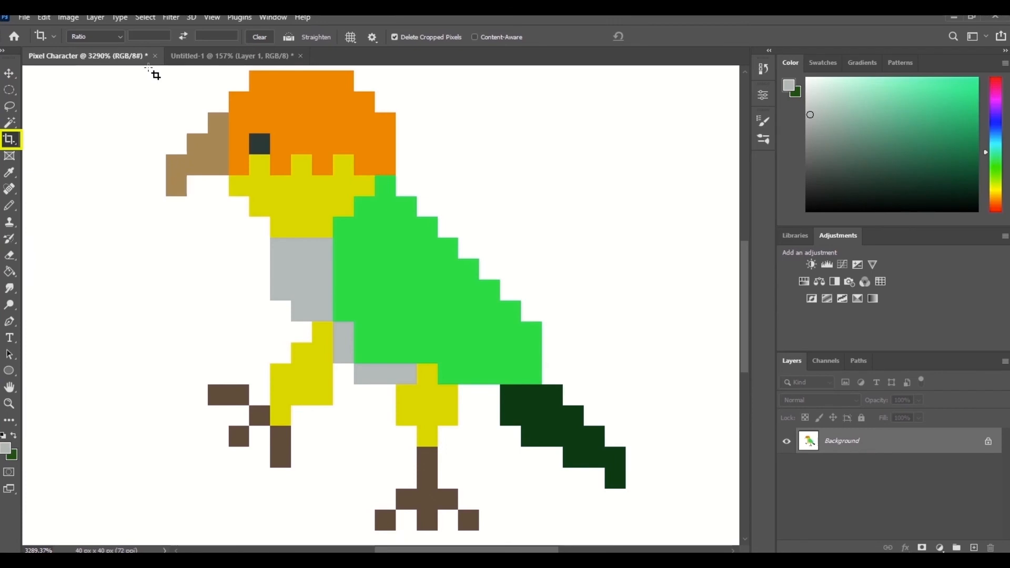
{"action": "left_click_drag", "start_coordinate": [150, 69], "coordinate": [643, 534]}
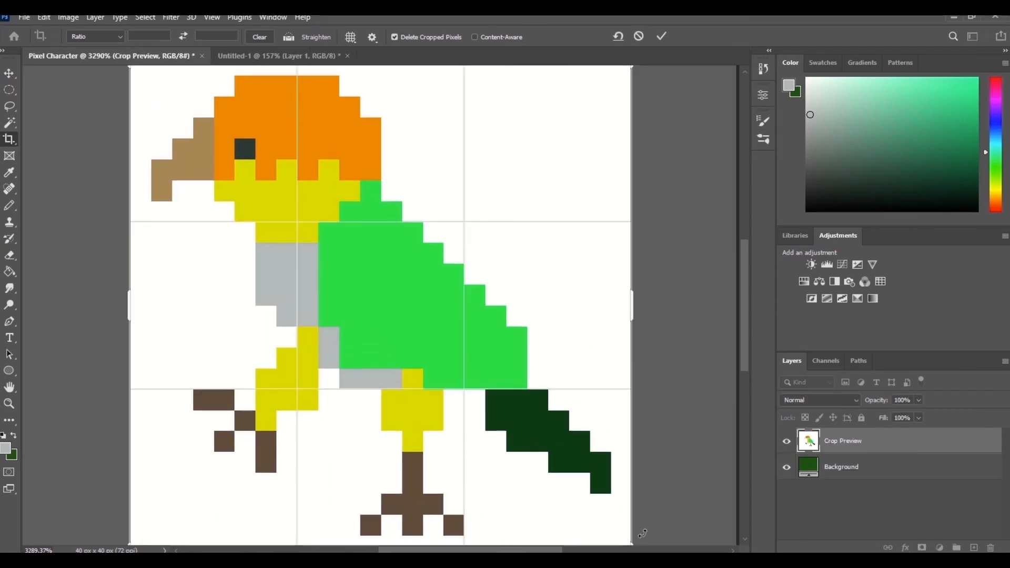
{"action": "left_click", "coordinate": [662, 39]}
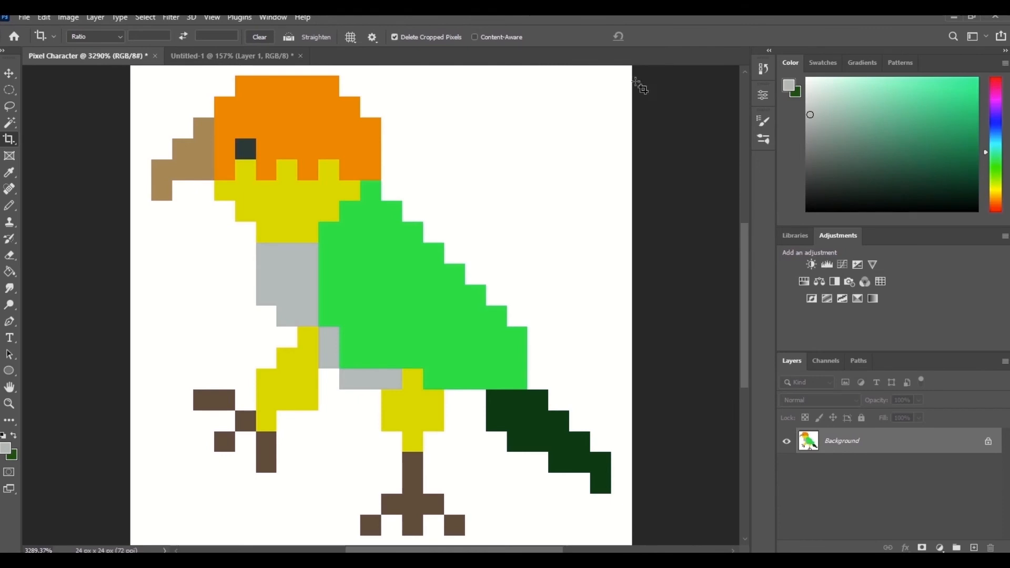
- Resize the image to 256 × 256 inches using Nearest Neighbor (hard edges) resampling
{"action": "left_click", "coordinate": [68, 18]}
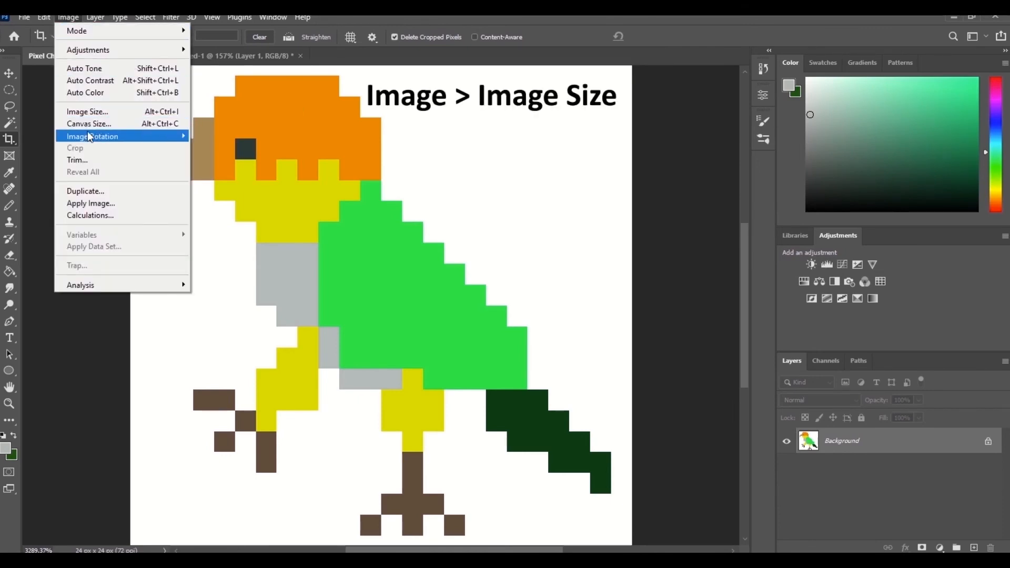
{"action": "mouse_move", "coordinate": [92, 138]}
{"action": "left_click", "coordinate": [87, 111]}
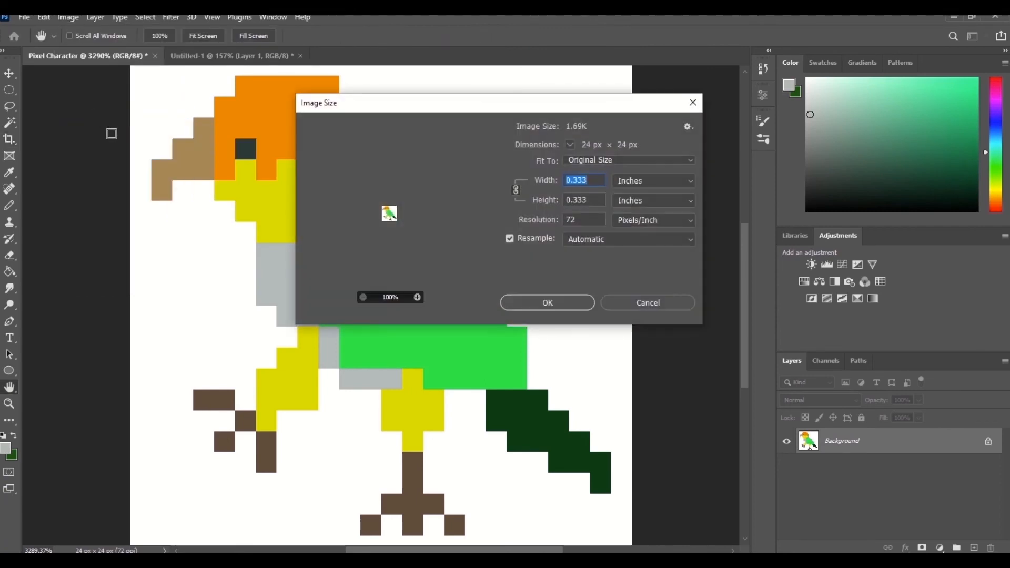
{"action": "type", "text": "256"}
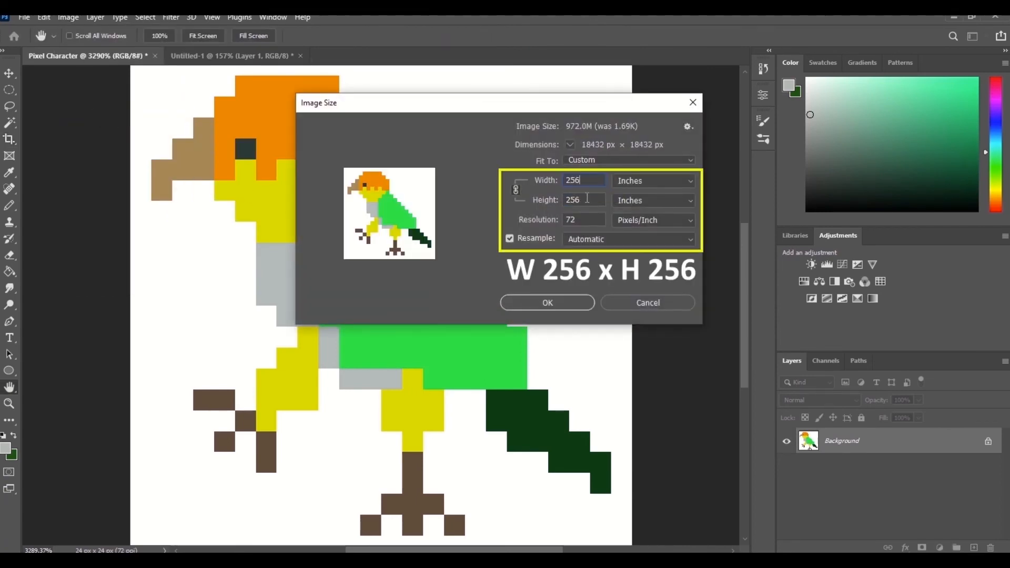
{"action": "key", "text": "Tab"}
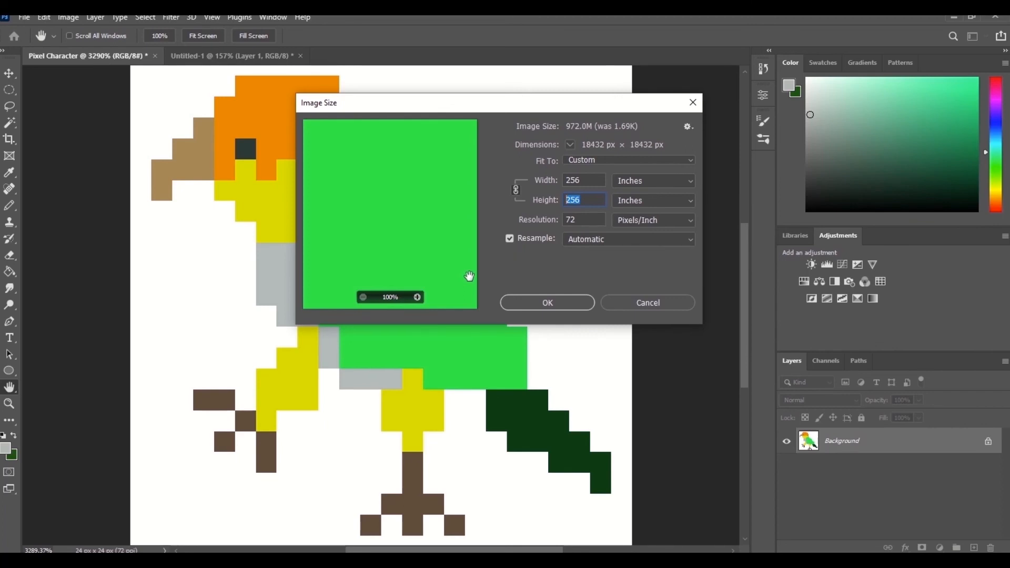
{"action": "left_click", "coordinate": [662, 243]}
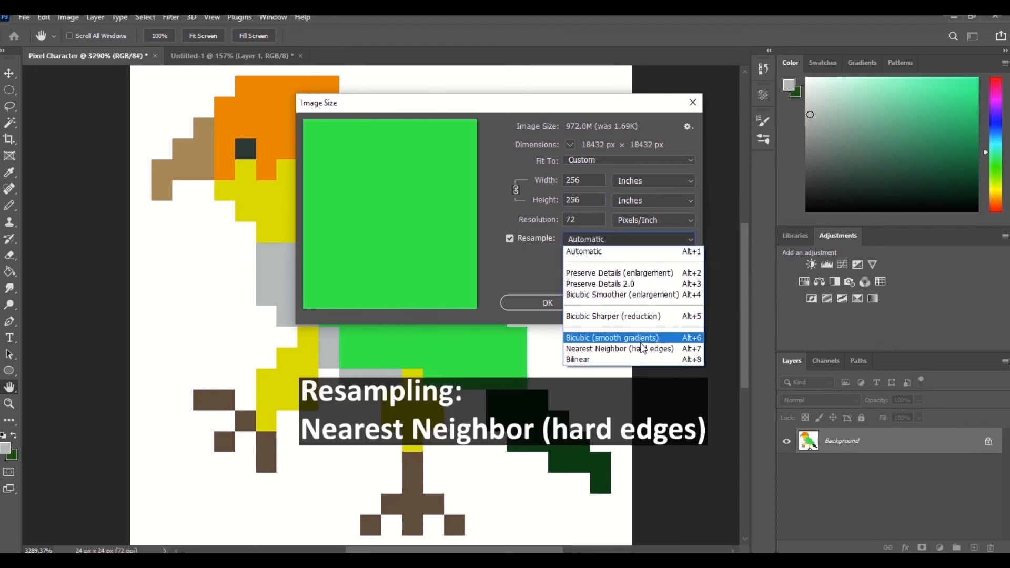
{"action": "left_click", "coordinate": [642, 348]}
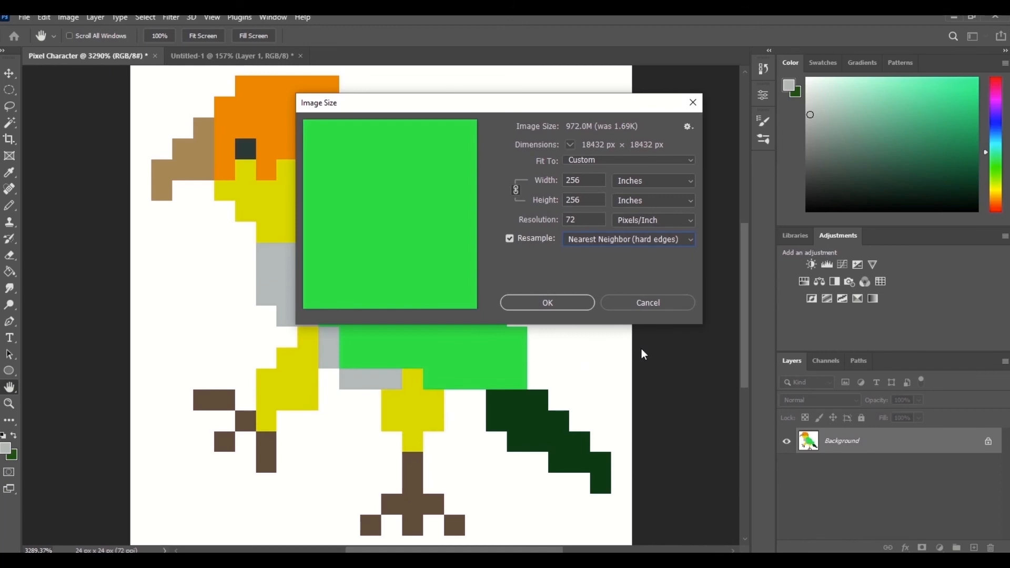
{"action": "left_click", "coordinate": [547, 302]}
{"action": "key", "text": "c"}
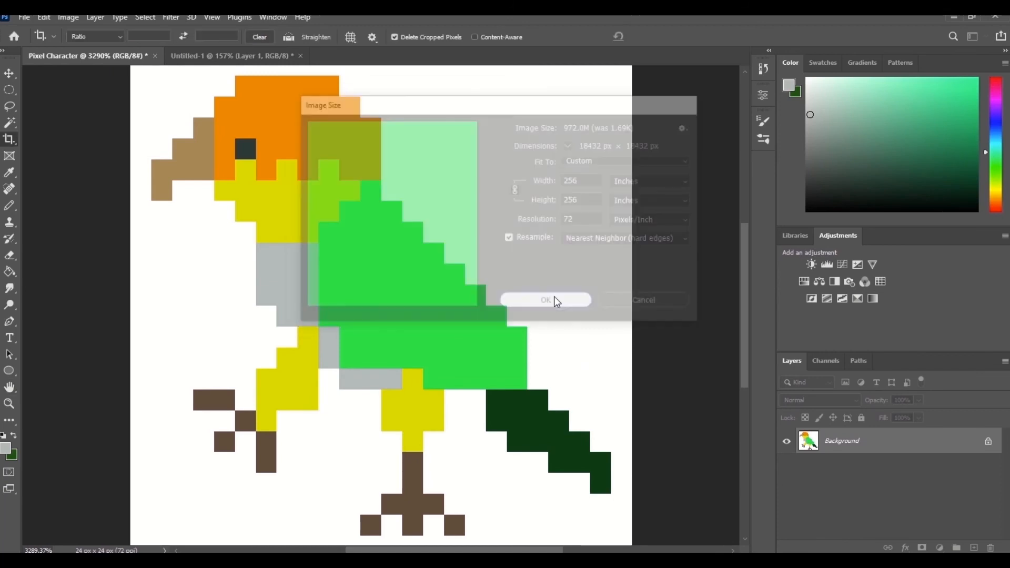
- Export the parrot image as a JPG scaled to 5% and view the exported file in a maximized Photos window
{"action": "key", "text": "ctrl+minus"}
{"action": "key", "text": "ctrl+minus"}
{"action": "key", "text": "ctrl+minus"}
{"action": "key", "text": "ctrl+minus"}
{"action": "key", "text": "ctrl+minus"}
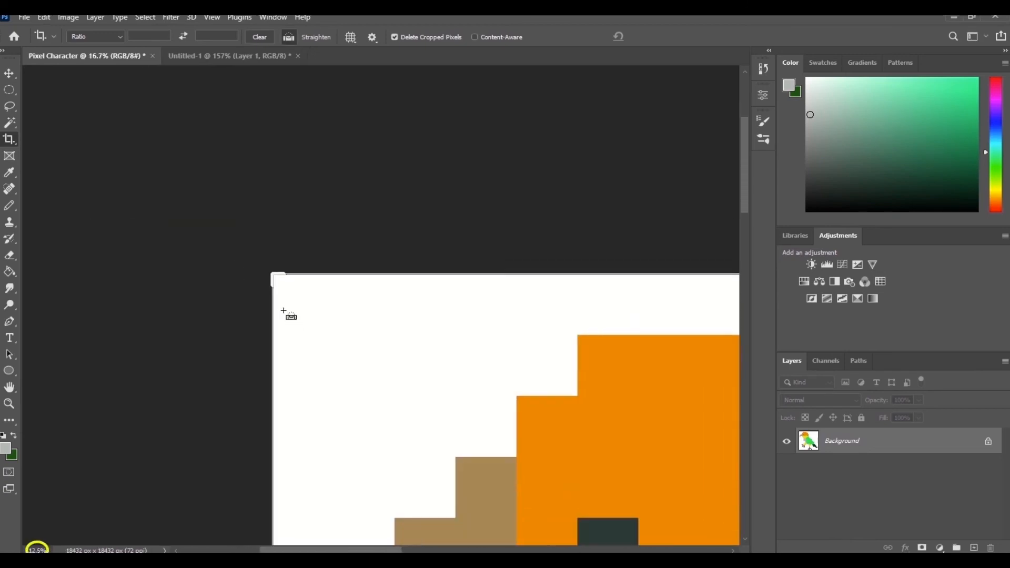
{"action": "key", "text": "ctrl+minus"}
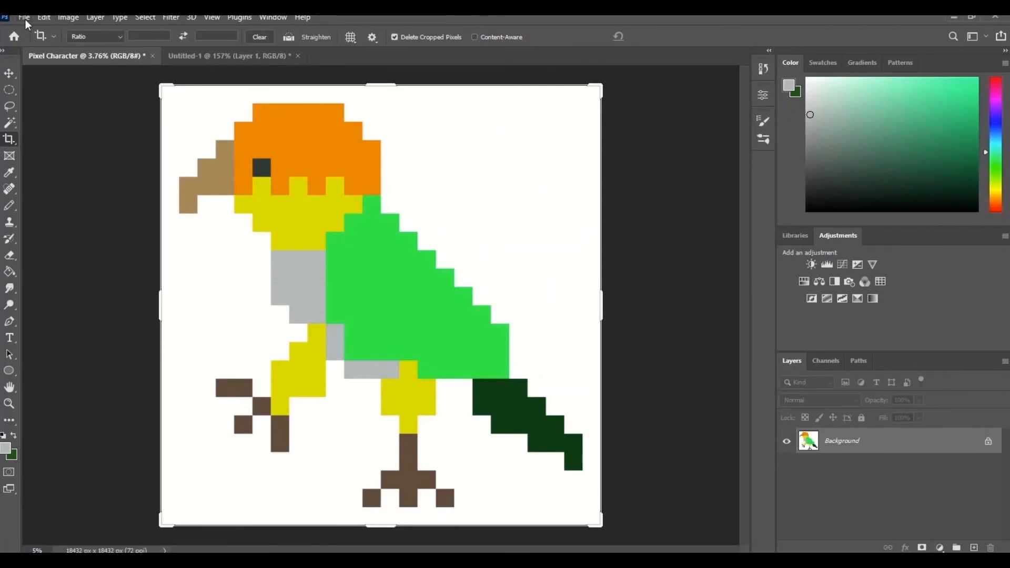
{"action": "left_click", "coordinate": [24, 17]}
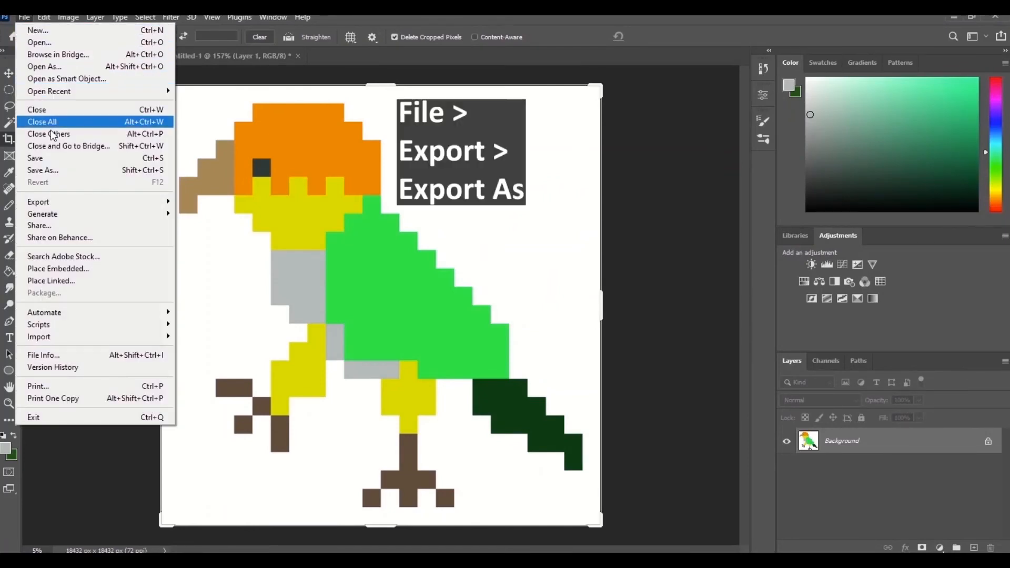
{"action": "mouse_move", "coordinate": [68, 203]}
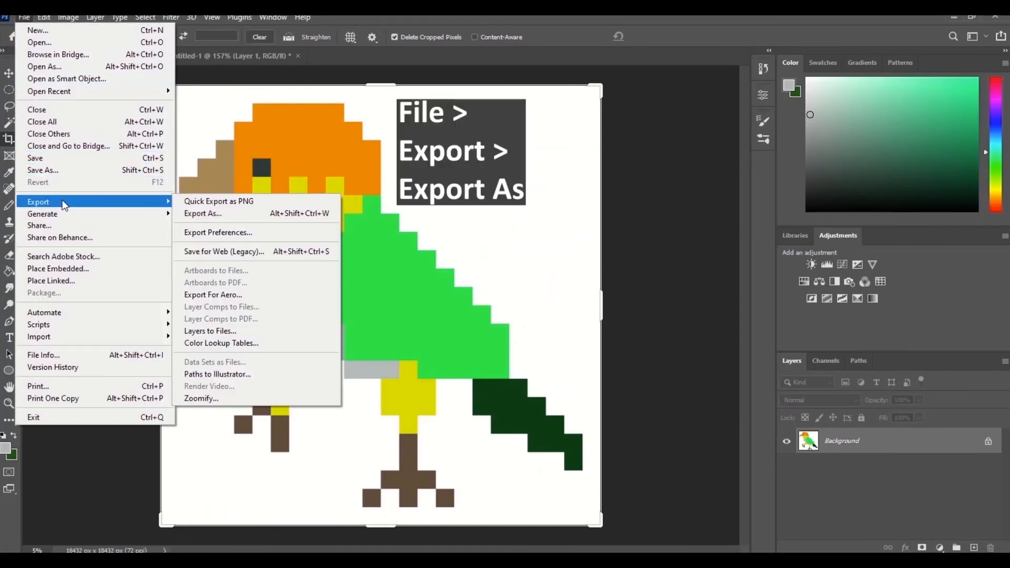
{"action": "left_click", "coordinate": [219, 213]}
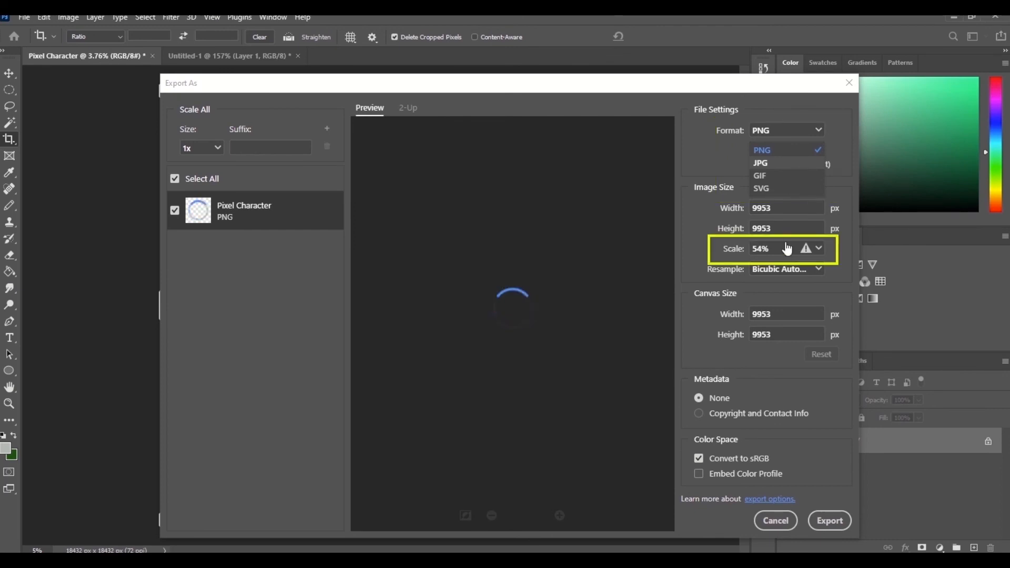
{"action": "mouse_move", "coordinate": [807, 242]}
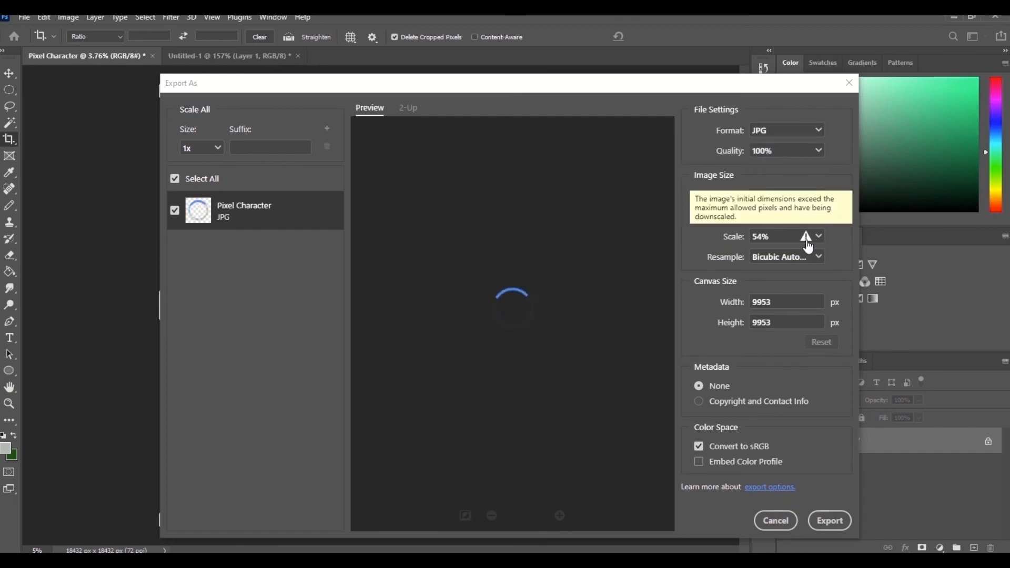
{"action": "left_click", "coordinate": [754, 236]}
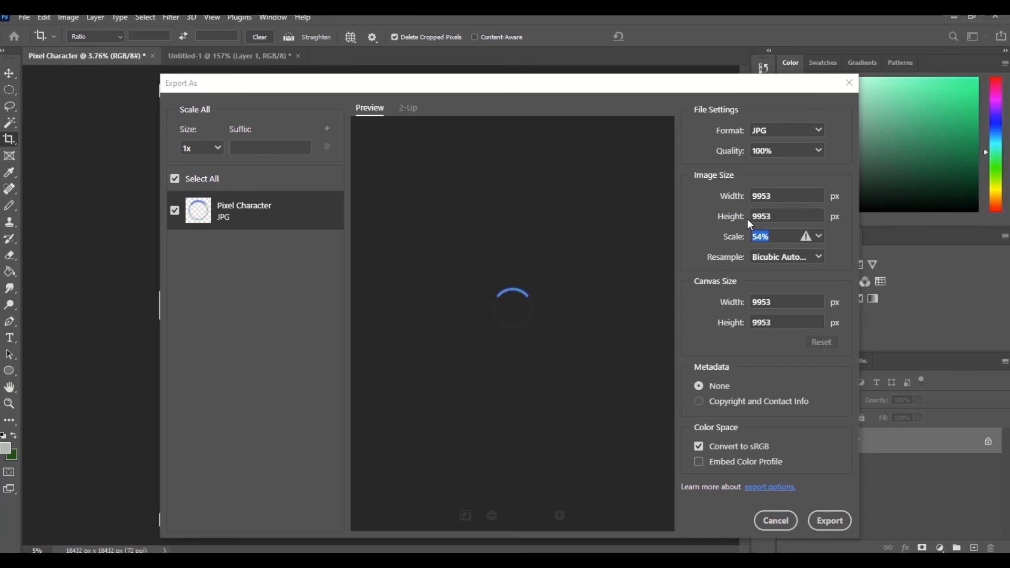
{"action": "type", "text": "5%"}
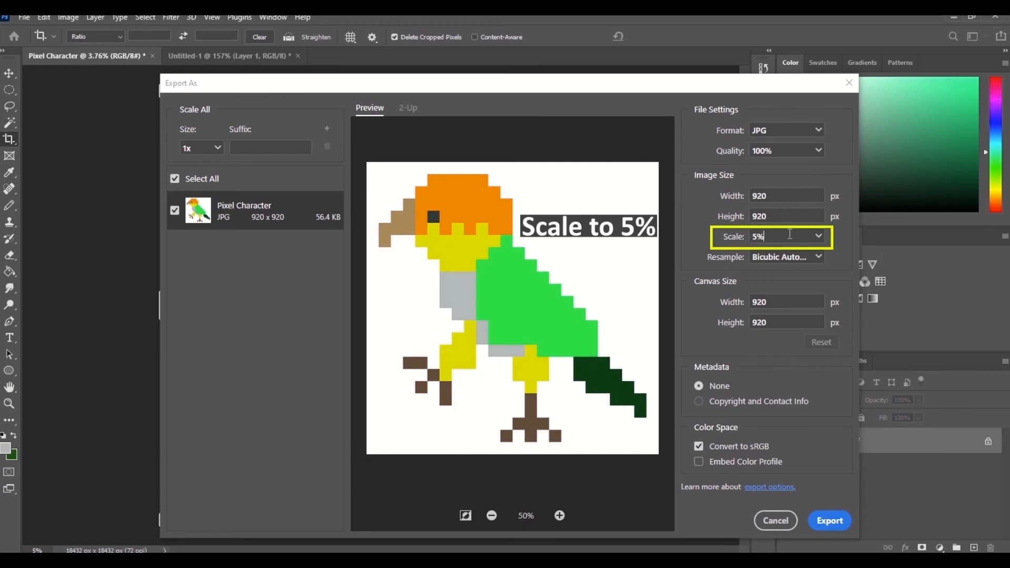
{"action": "left_click", "coordinate": [824, 526]}
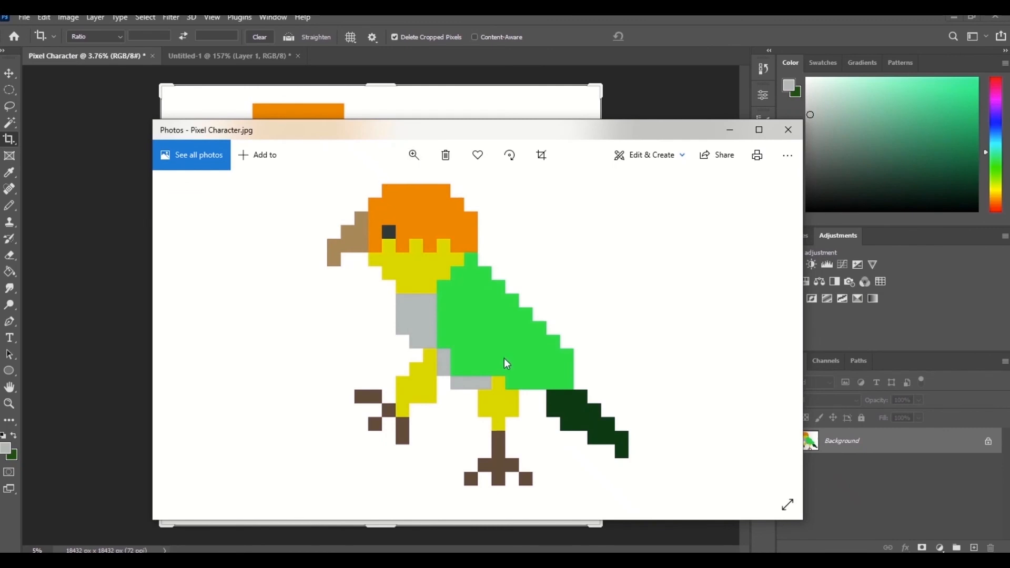
{"action": "left_click", "coordinate": [758, 130]}
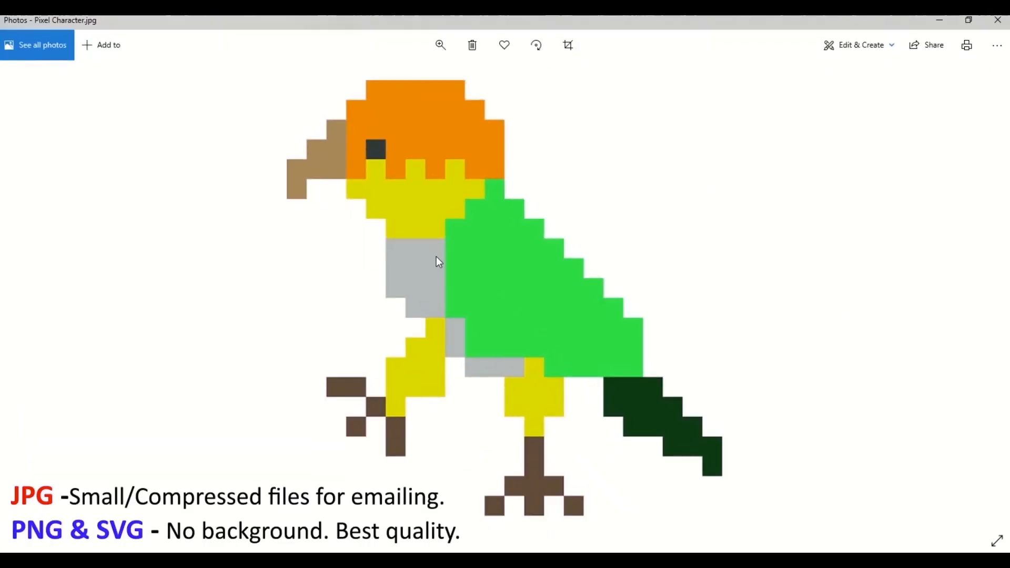